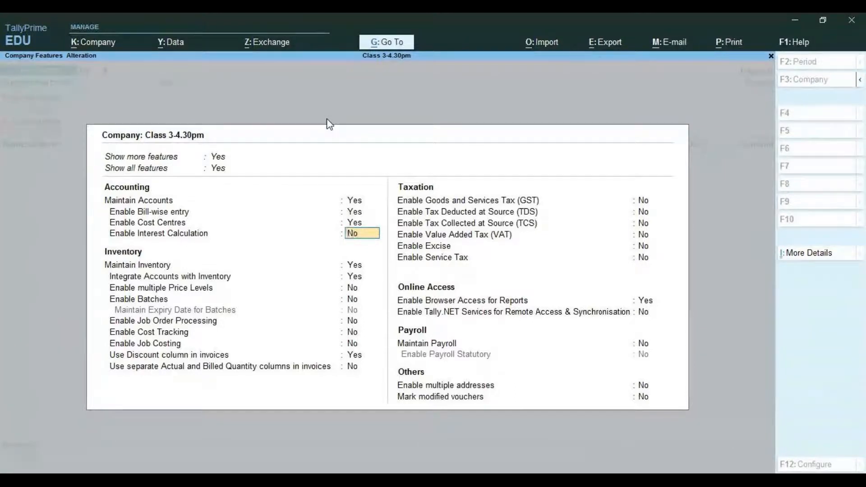
# Step: Enable separate Actual and Billed Quantity columns in invoices for the company Class 3-4.30pm and save the company features
pyautogui.press('Return')
pyautogui.press('Return')
pyautogui.press('Return')
pyautogui.press('Return')
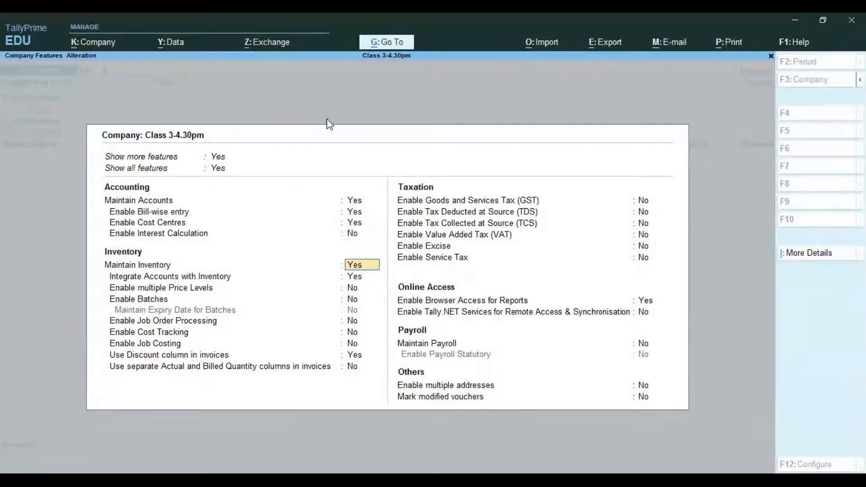
pyautogui.press('Return')
pyautogui.press('Return')
pyautogui.press('Return')
pyautogui.press('Return')
pyautogui.press('Return')
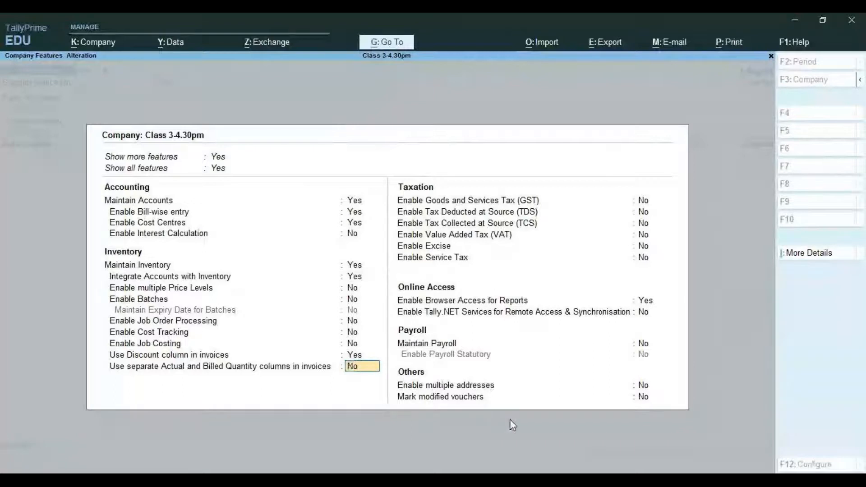
pyautogui.write('YES')
pyautogui.press('Return')
pyautogui.press('Return')
pyautogui.press('Return')
pyautogui.press('Return')
pyautogui.press('Return')
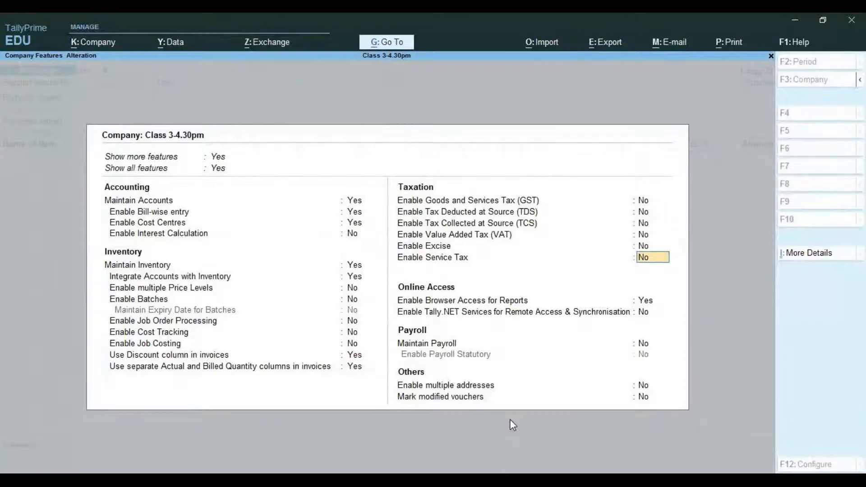
pyautogui.press('ctrl')
pyautogui.hotkey('ctrl', 'a')
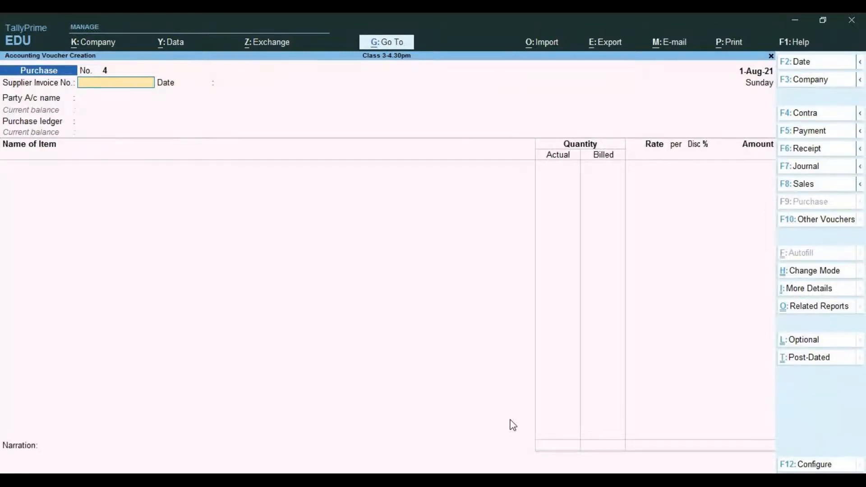
# Step: Enter supplier invoice number 215 on the purchase voucher with the date 1-Aug-21
pyautogui.write('215')
pyautogui.press('Return')
pyautogui.press('Return')
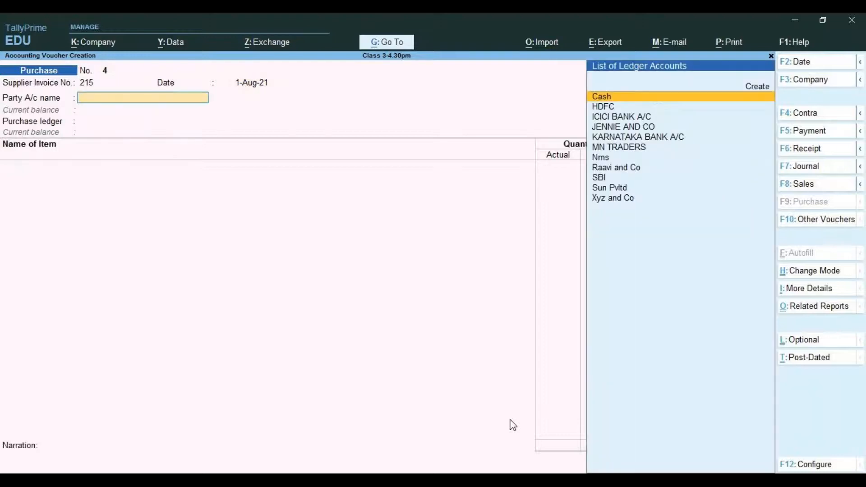
# Step: Choose Raavi and Co as the party account, accept blank receipt details, and set the purchase ledger to Purchase
pyautogui.press('Down')
pyautogui.press('Down')
pyautogui.press('Down')
pyautogui.press('Down')
pyautogui.press('Down')
pyautogui.press('Down')
pyautogui.press('Down')
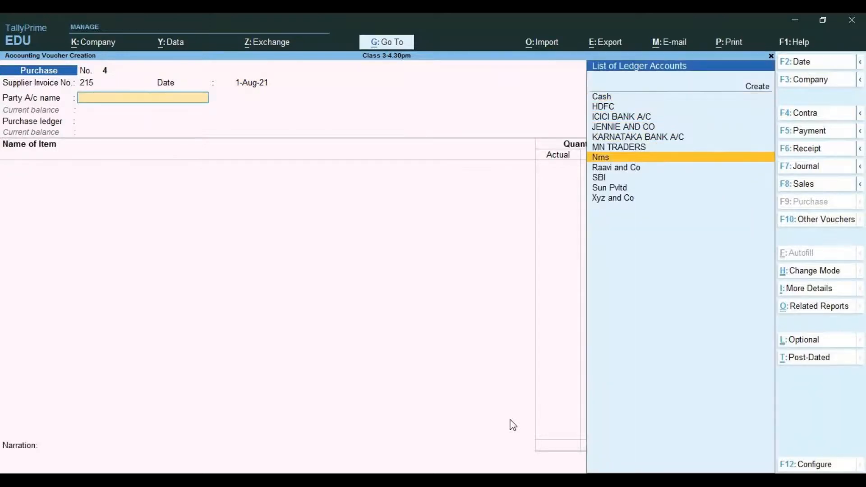
pyautogui.press('Return')
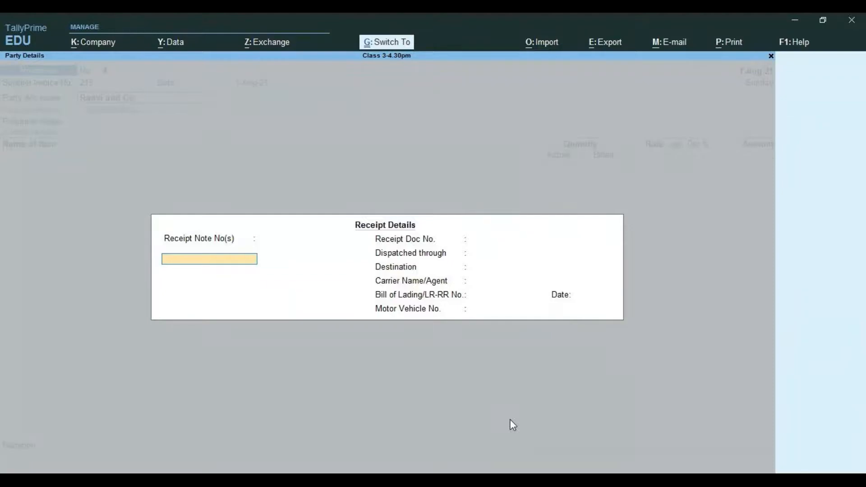
pyautogui.hotkey('ctrl', 'a')
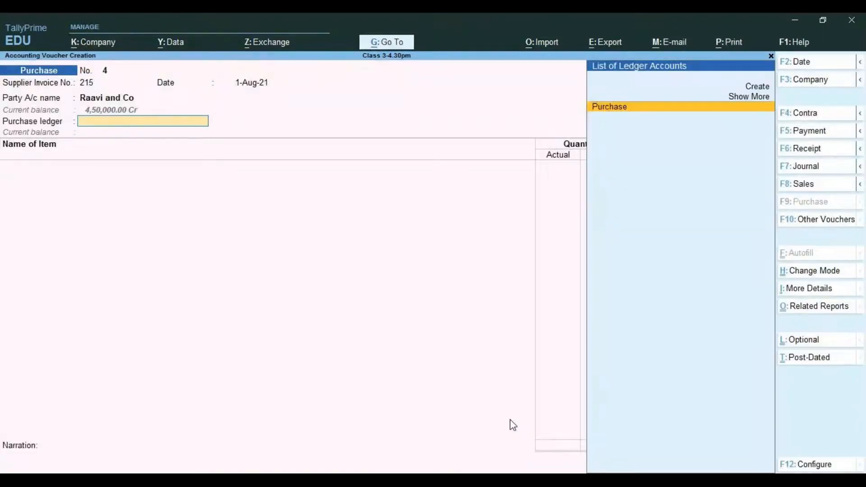
pyautogui.press('Return')
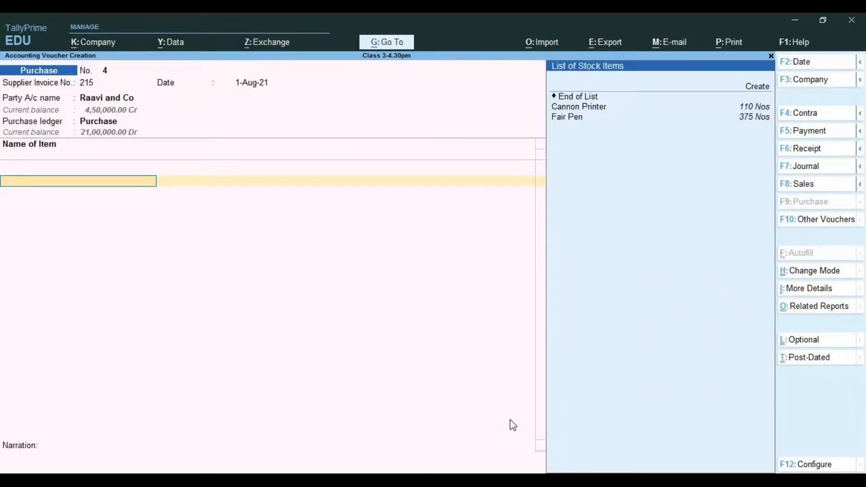
# Step: Add the item Cannon Printer from the Bangalore godown with an actual quantity of 100 and a billed quantity of 110
pyautogui.press('Down')
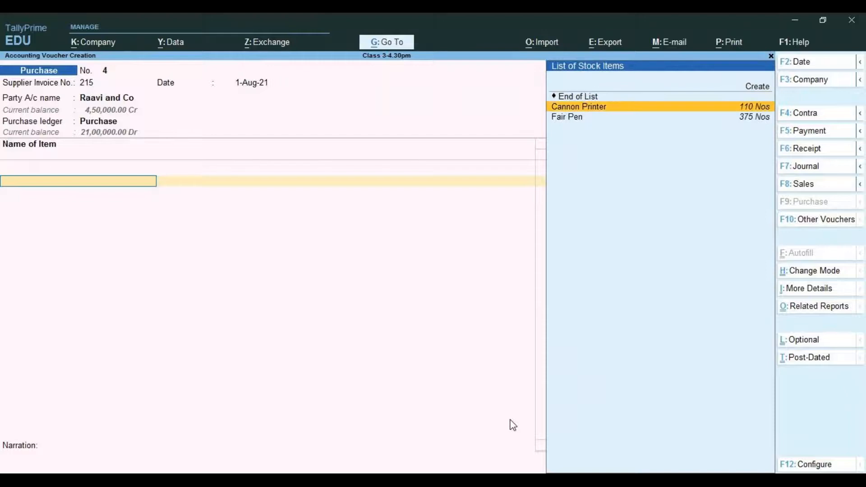
pyautogui.press('Return')
pyautogui.press('Return')
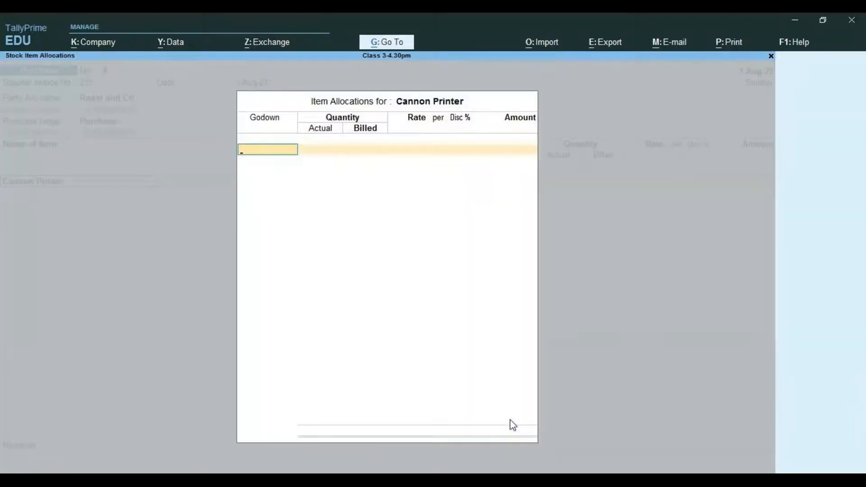
pyautogui.press('Down')
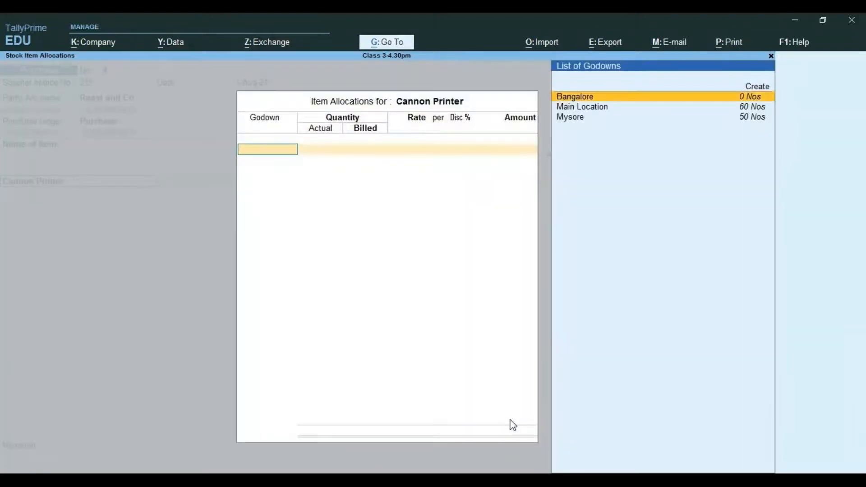
pyautogui.press('Return')
pyautogui.write('100')
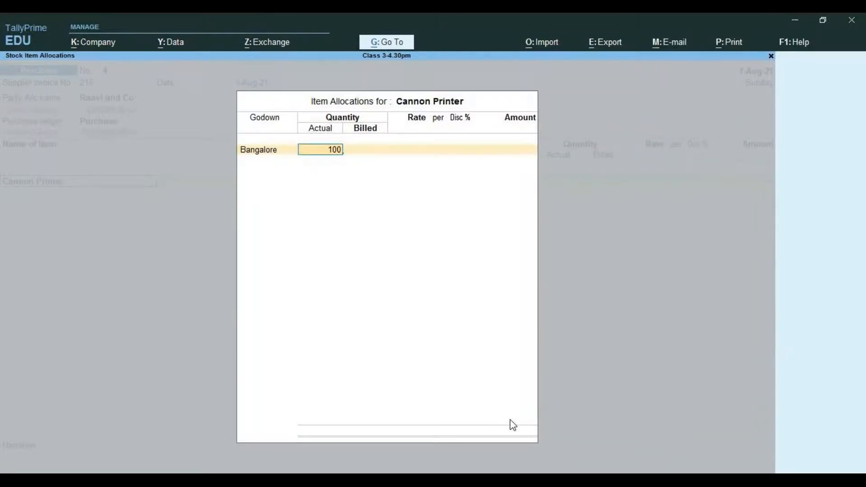
pyautogui.press('Return')
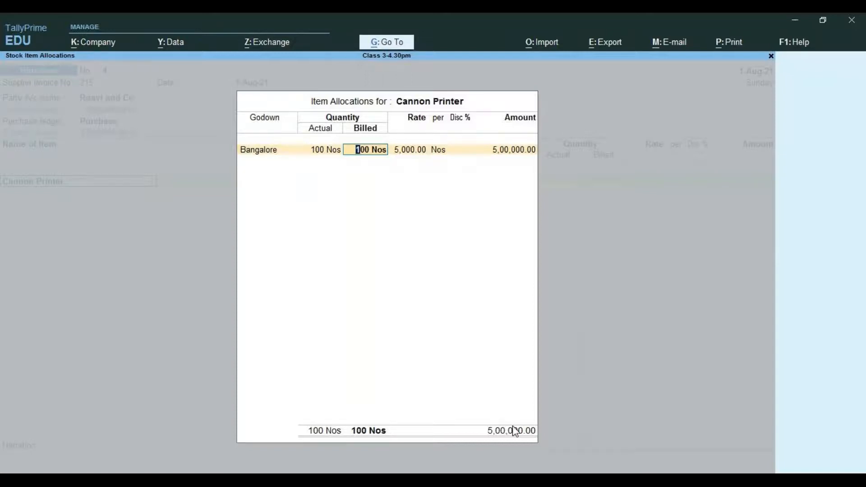
pyautogui.write('110')
pyautogui.press('Return')
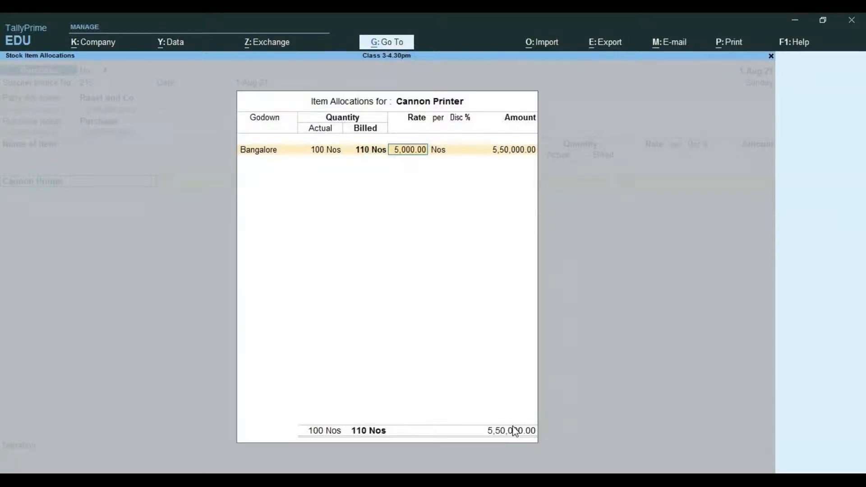
# Step: Correct the Cannon Printer allocation to an actual quantity of 110 and a billed quantity of 100
pyautogui.press('Return')
pyautogui.press('BackSpace')
pyautogui.press('BackSpace')
pyautogui.press('BackSpace')
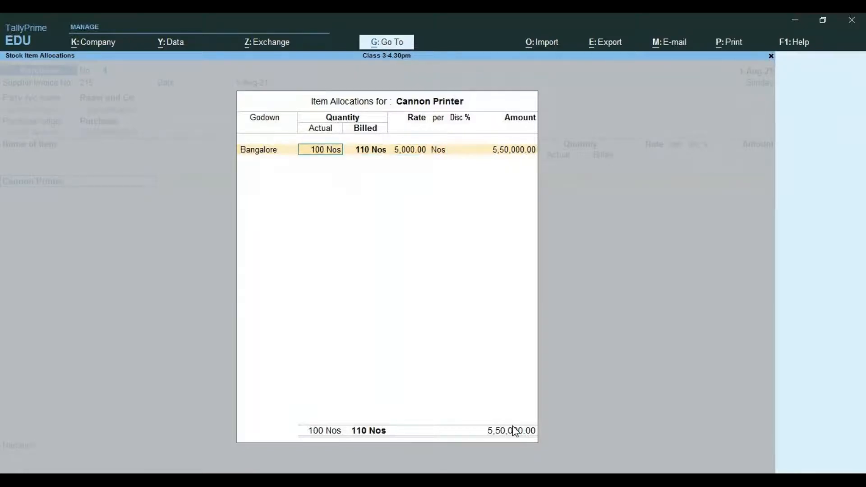
pyautogui.write('110')
pyautogui.press('Return')
pyautogui.write('10')
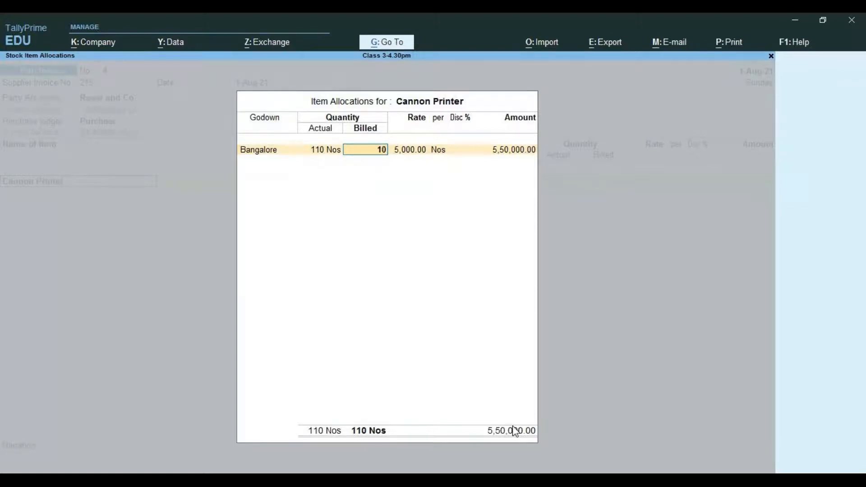
pyautogui.write('0')
pyautogui.press('Return')
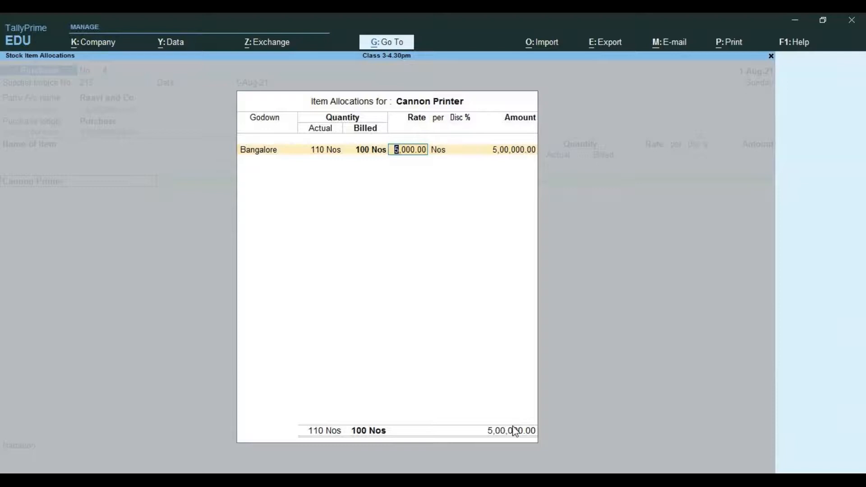
# Step: Accept the Cannon Printer allocation at a rate of 5,000 per Nos without a discount and add it to the voucher
pyautogui.press('Return')
pyautogui.press('Return')
pyautogui.press('Return')
pyautogui.press('BackSpace')
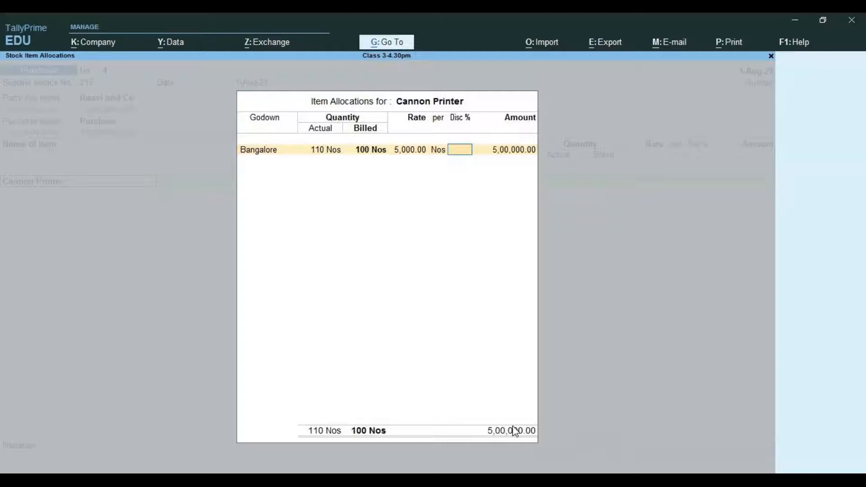
pyautogui.press('Return')
pyautogui.press('Return')
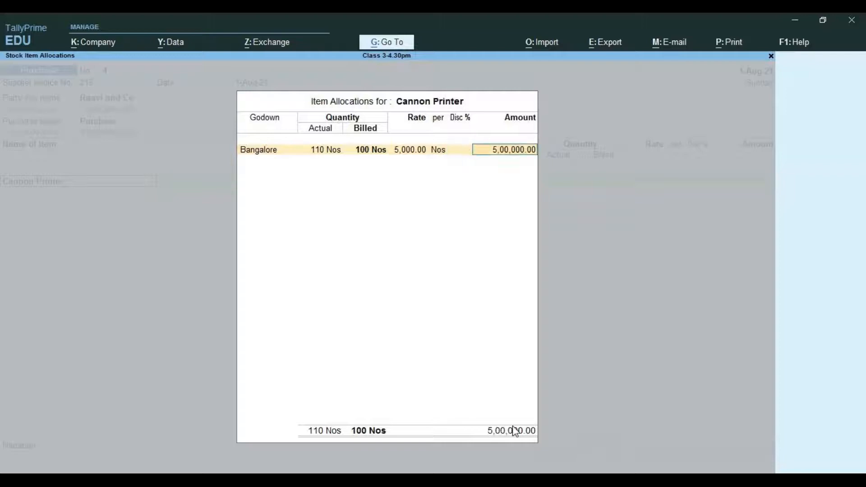
pyautogui.press('Return')
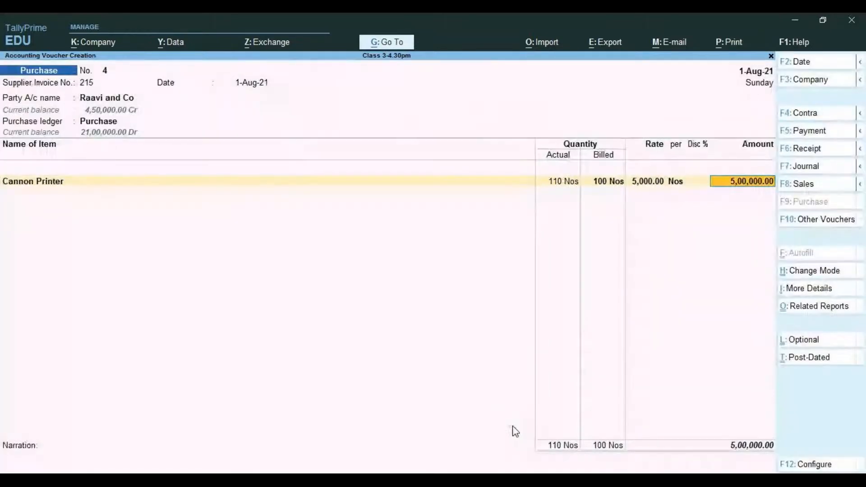
pyautogui.press('Return')
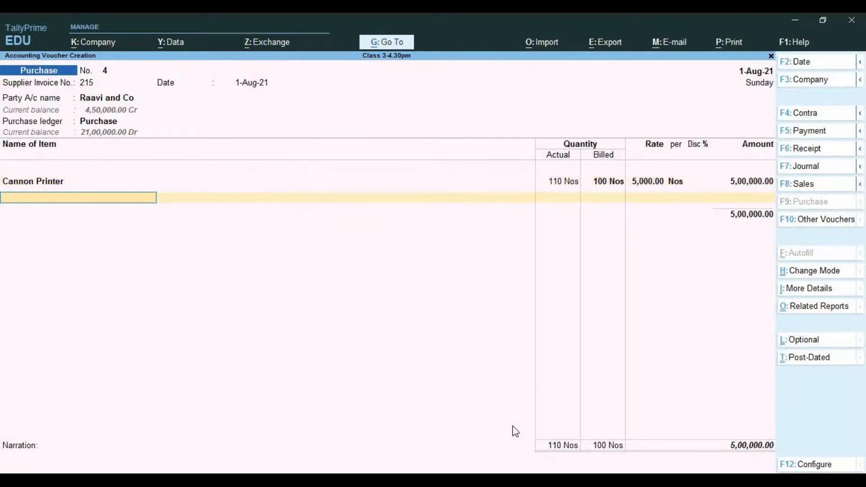
# Step: End the item list and leave the purchase voucher without saving it
pyautogui.press('Return')
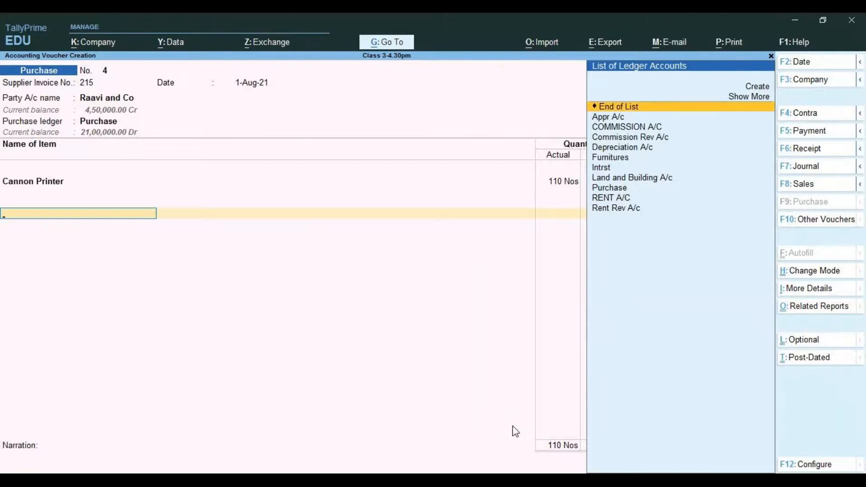
pyautogui.press('Escape')
pyautogui.press('Return')
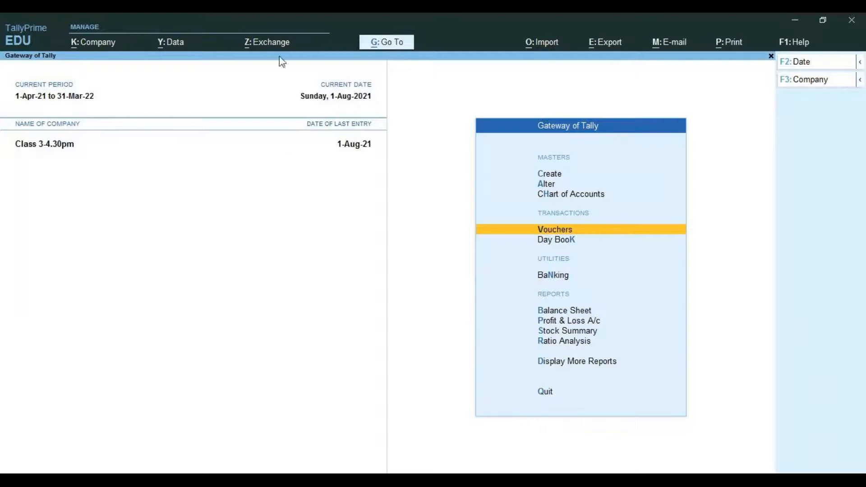
# Step: Open the company CLASS 3-4.30 GST and start a new purchase voucher
pyautogui.click(73, 46)
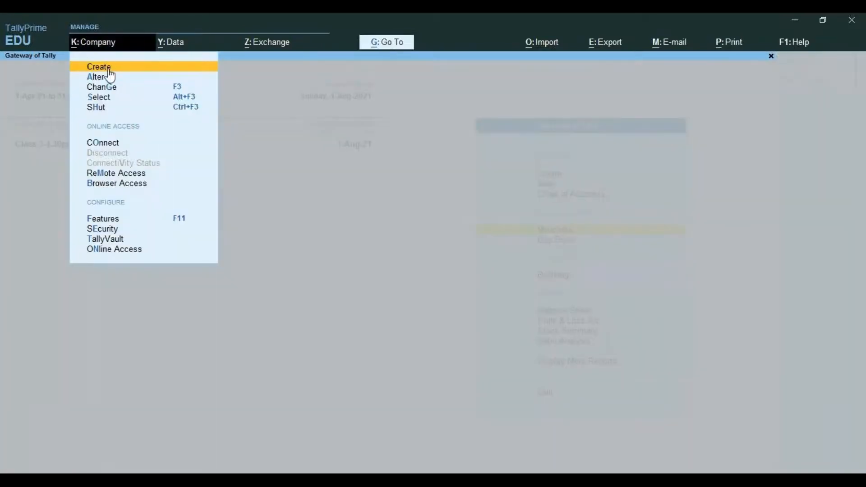
pyautogui.press('Down')
pyautogui.press('Down')
pyautogui.press('Down')
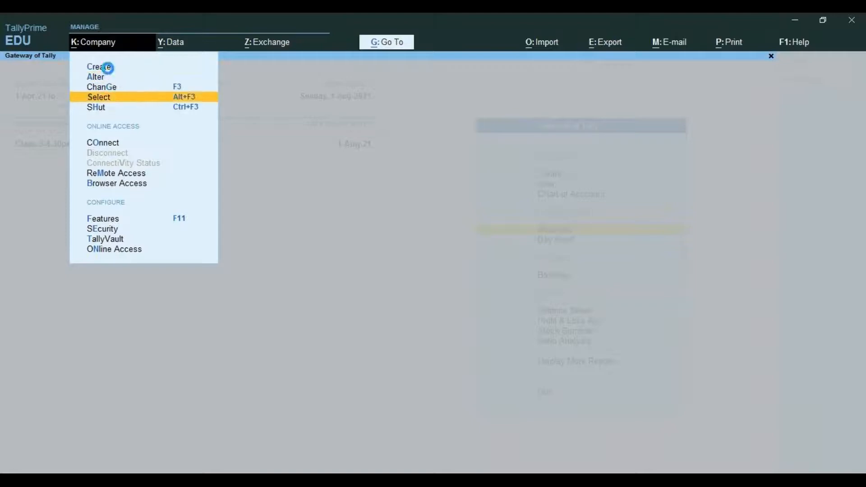
pyautogui.press('Return')
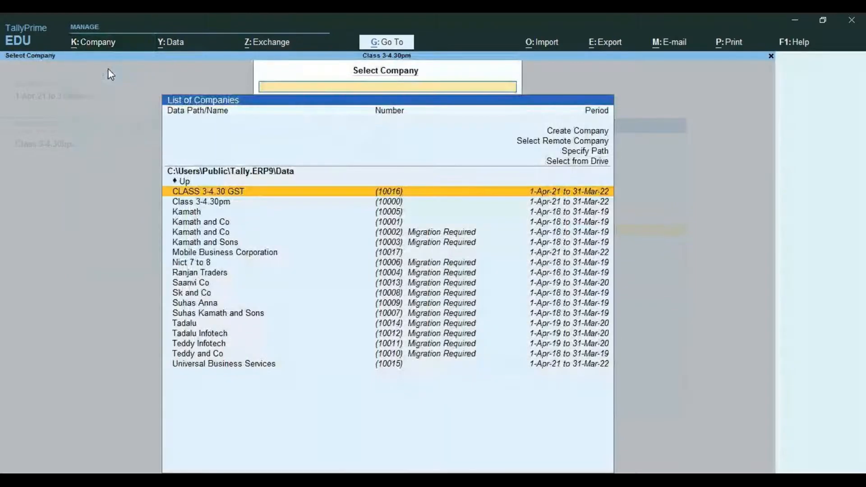
pyautogui.press('Down')
pyautogui.press('Down')
pyautogui.press('Down')
pyautogui.press('Down')
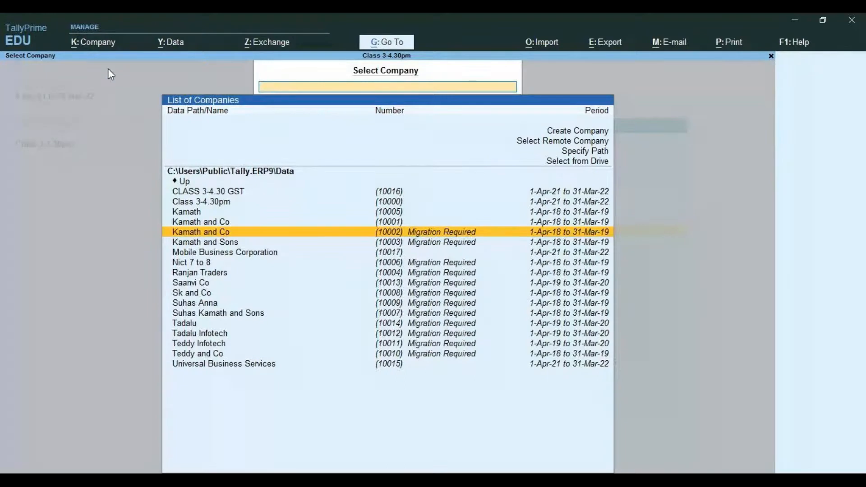
pyautogui.press('Down')
pyautogui.press('Up')
pyautogui.press('Up')
pyautogui.press('Up')
pyautogui.press('Up')
pyautogui.press('Up')
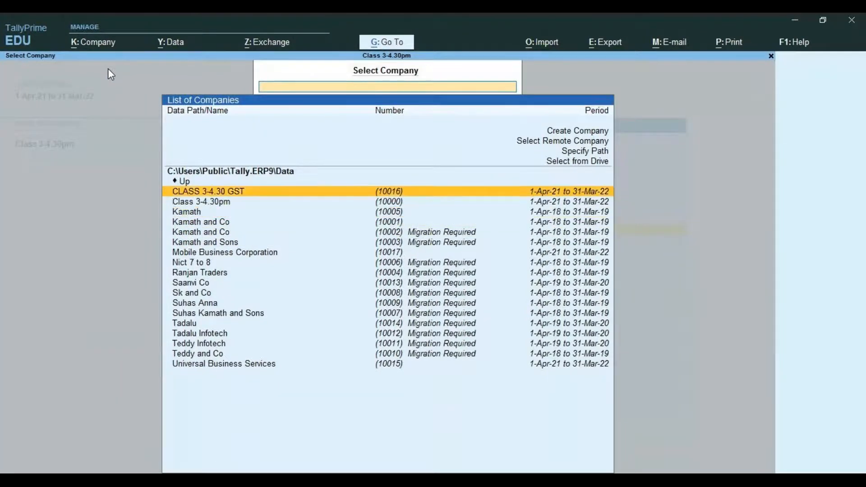
pyautogui.press('Return')
pyautogui.press('Return')
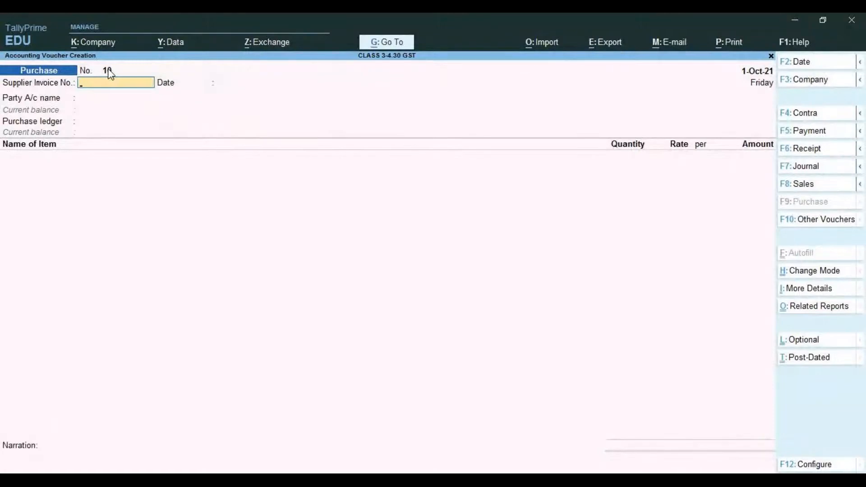
# Step: Enable the discount column and separate actual and billed quantity columns in invoices for the company CLASS 3-4.30 GST
pyautogui.press('F11')
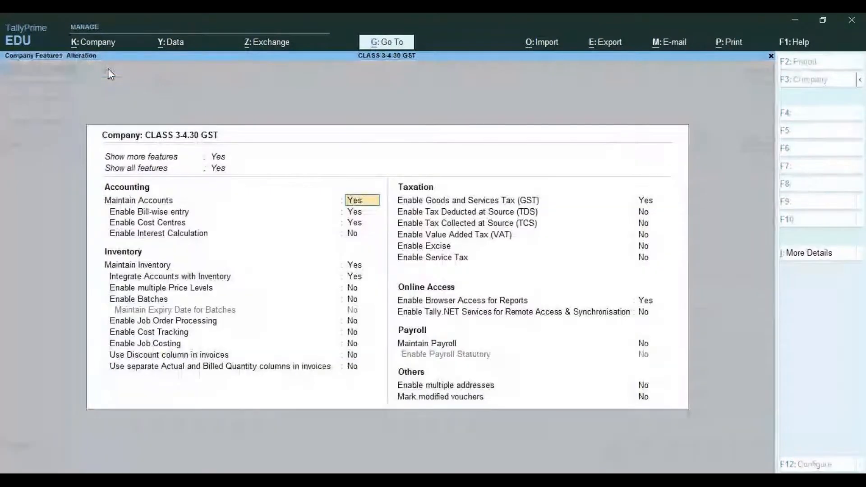
pyautogui.press('Down')
pyautogui.press('Down')
pyautogui.press('Down')
pyautogui.press('Down')
pyautogui.press('Down')
pyautogui.press('Down')
pyautogui.press('Down')
pyautogui.press('Down')
pyautogui.press('Down')
pyautogui.press('Down')
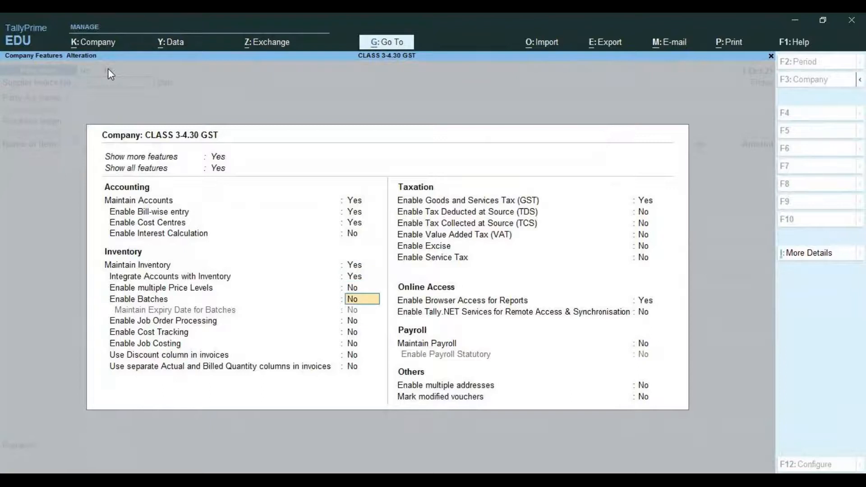
pyautogui.press('Down')
pyautogui.press('Down')
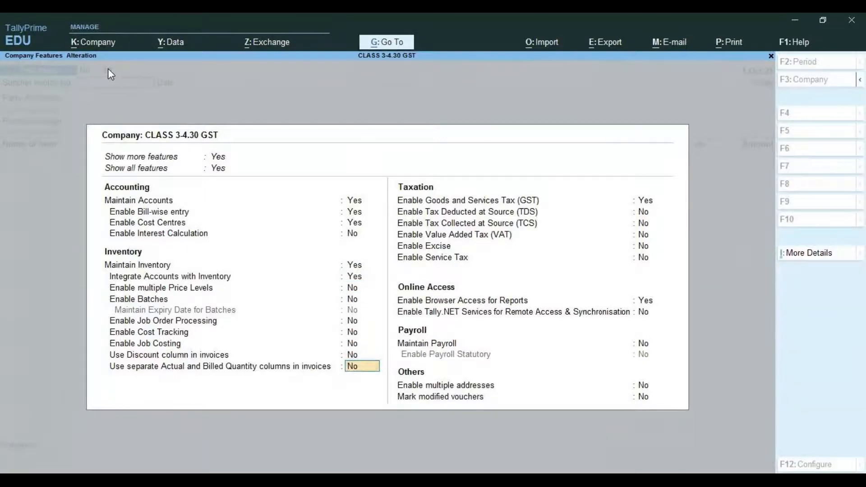
pyautogui.press('Up')
pyautogui.press('y')
pyautogui.press('Return')
pyautogui.press('y')
pyautogui.press('Return')
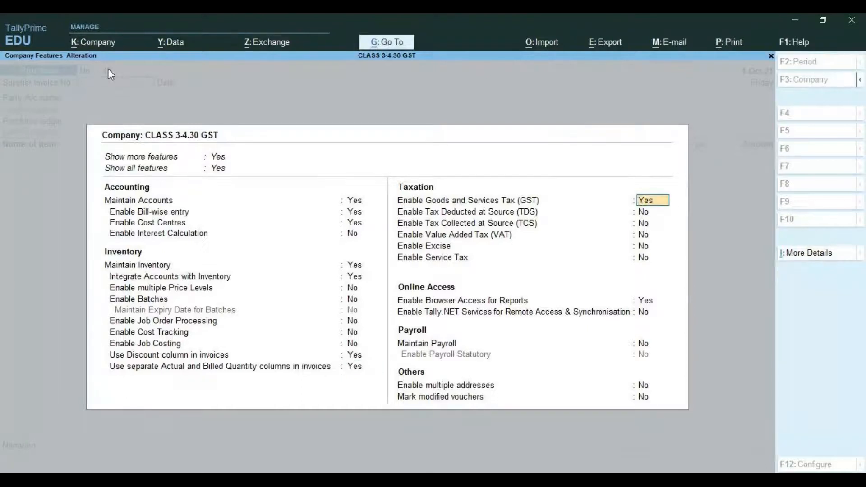
# Step: Keep the existing company GST details and save the company features
pyautogui.press('Return')
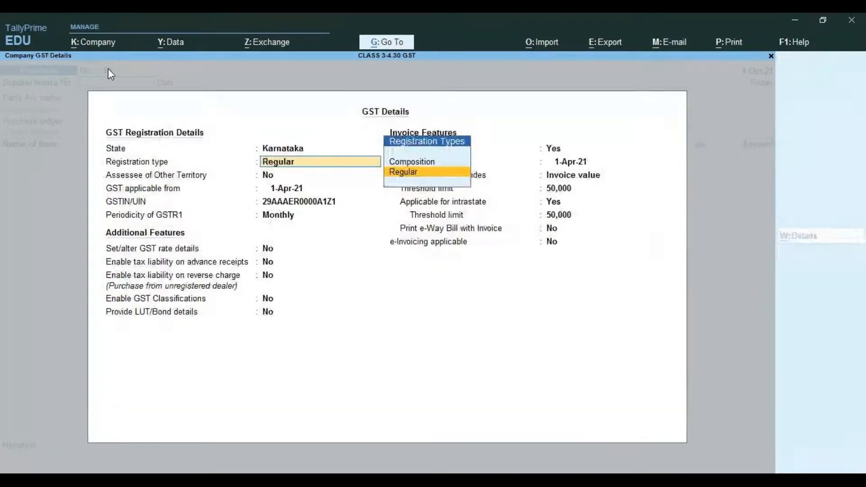
pyautogui.press('Return')
pyautogui.press('Return')
pyautogui.press('Return')
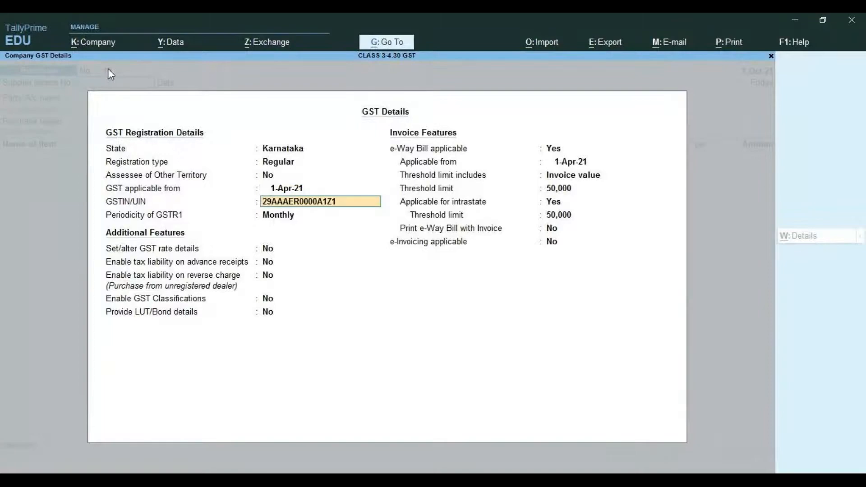
pyautogui.press('Return')
pyautogui.press('Return')
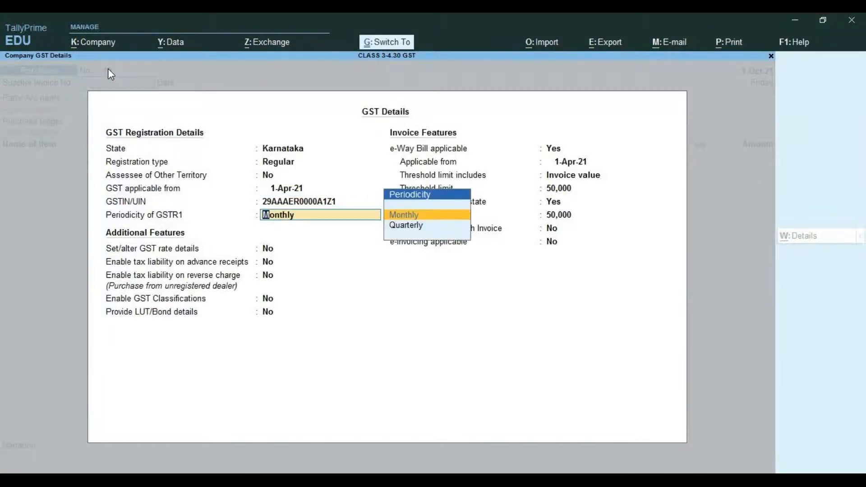
pyautogui.hotkey('ctrl', 'a')
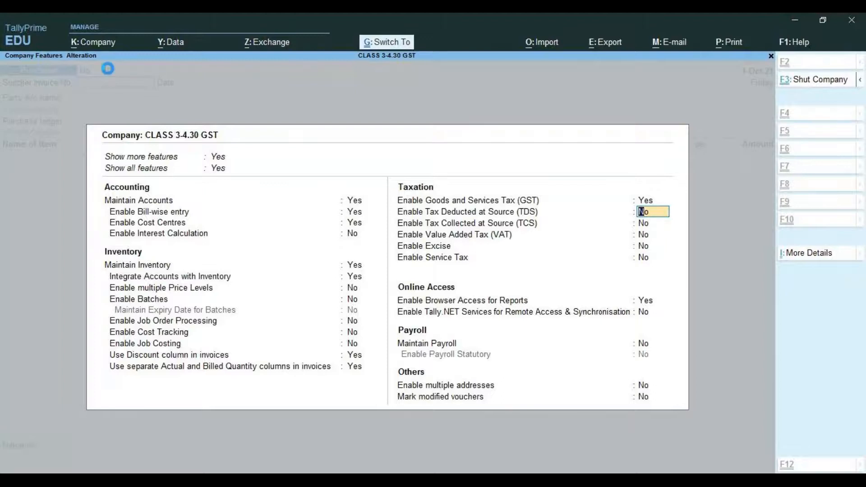
pyautogui.hotkey('ctrl', 'a')
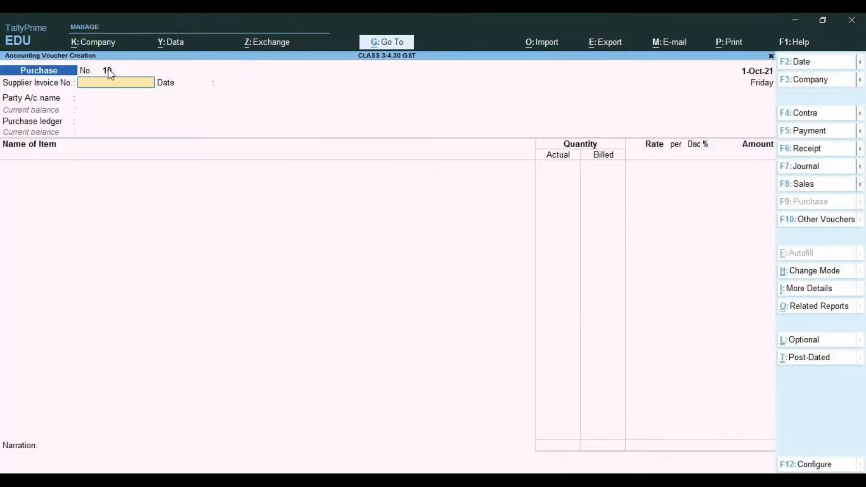
# Step: Enter supplier invoice number 321 dated 1-Oct-21 and select Abc & Co as the party, leaving the receipt details blank
pyautogui.write('321')
pyautogui.press('Return')
pyautogui.press('Return')
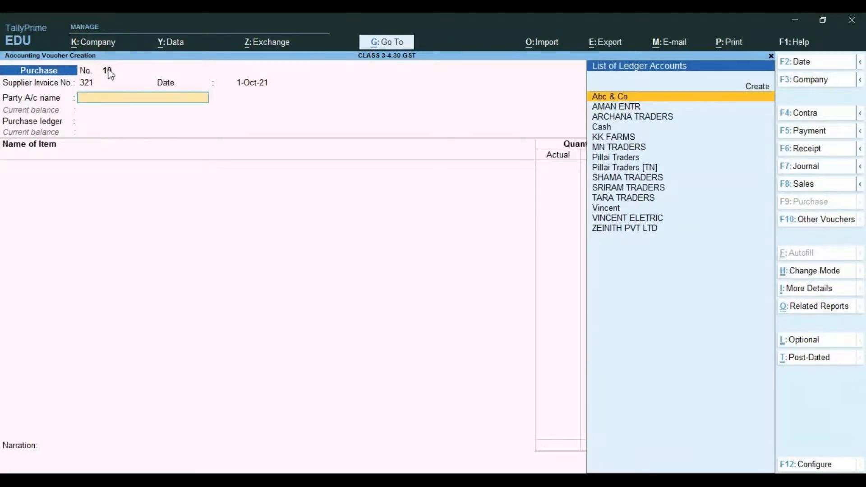
pyautogui.press('Return')
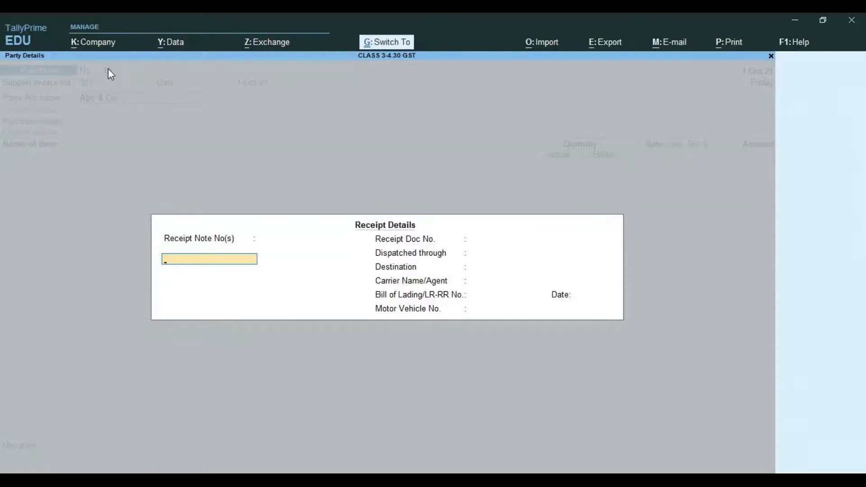
pyautogui.hotkey('ctrl', 'a')
# Step: Choose Purchase Gst as the purchase ledger of the voucher
pyautogui.press('Down')
pyautogui.press('Down')
pyautogui.press('Down')
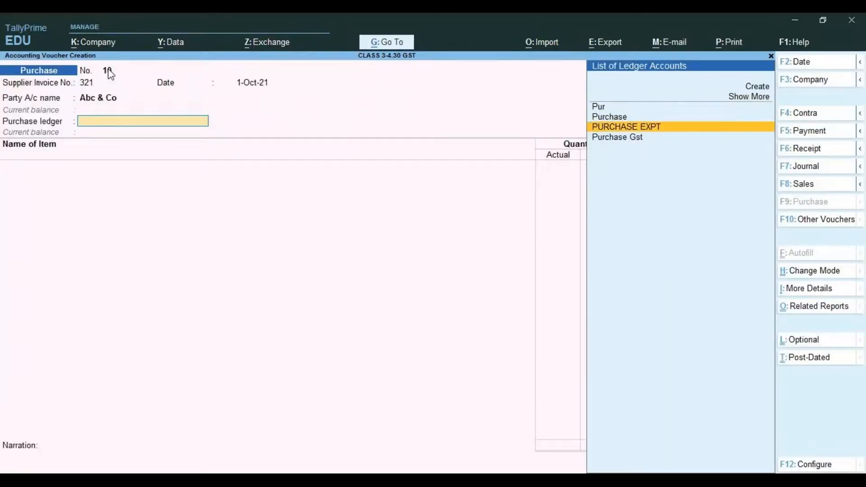
pyautogui.press('Return')
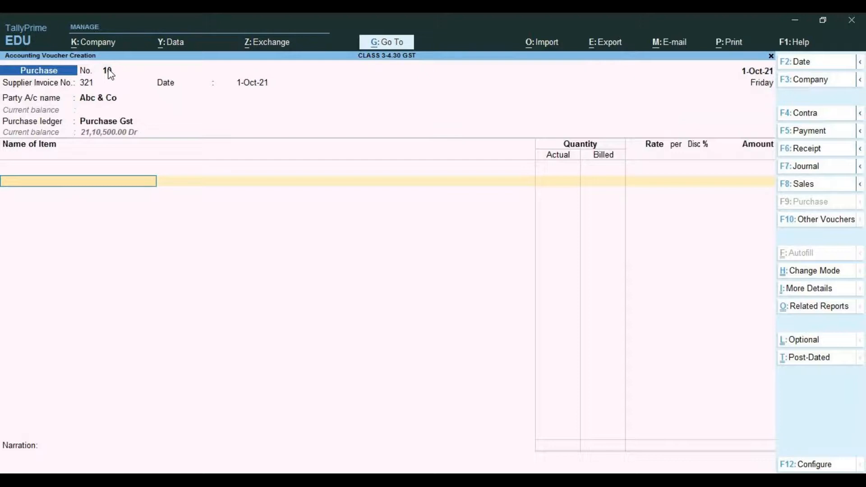
# Step: Add Del Computer without a description, with an actual quantity of 100 and a billed quantity of 90
pyautogui.press('Down')
pyautogui.press('Down')
pyautogui.press('Down')
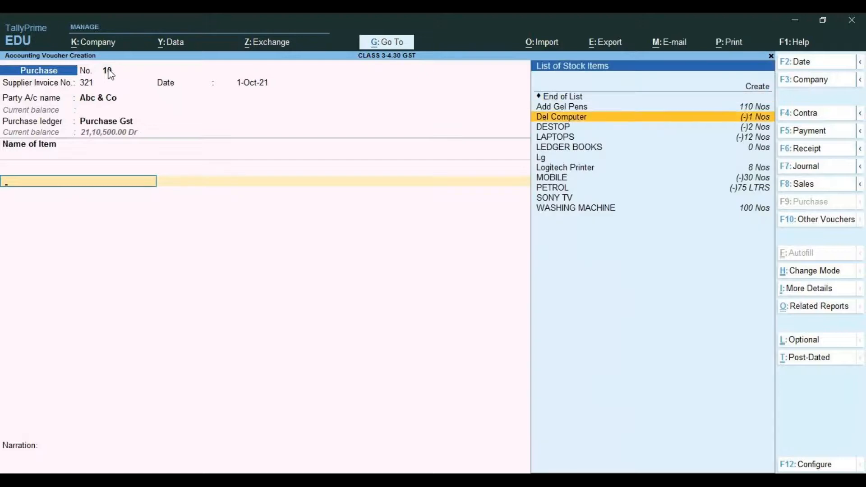
pyautogui.press('Return')
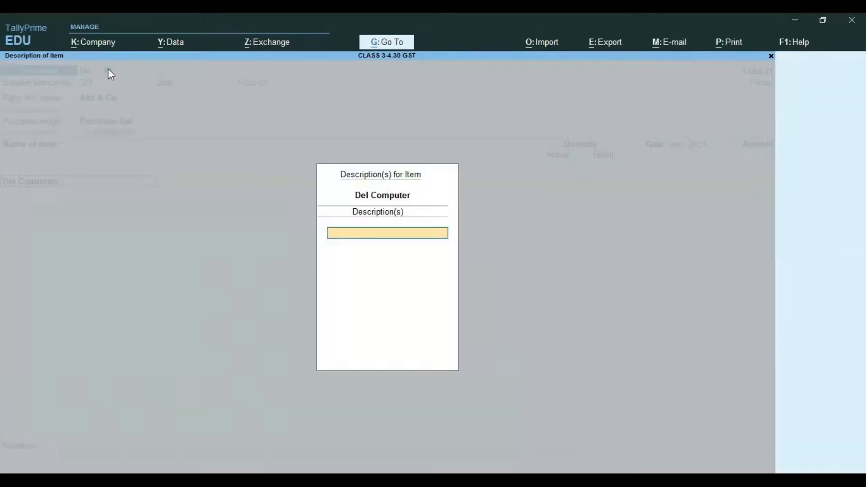
pyautogui.press('Return')
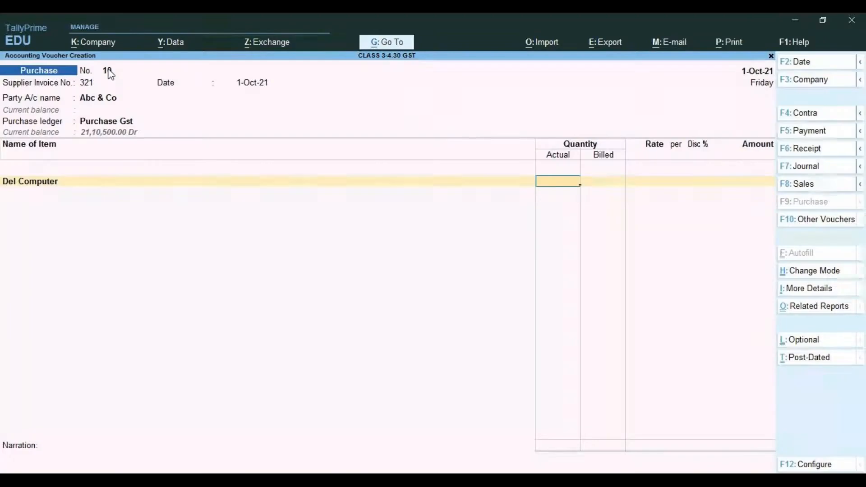
pyautogui.write('00')
pyautogui.press('Return')
pyautogui.write('90')
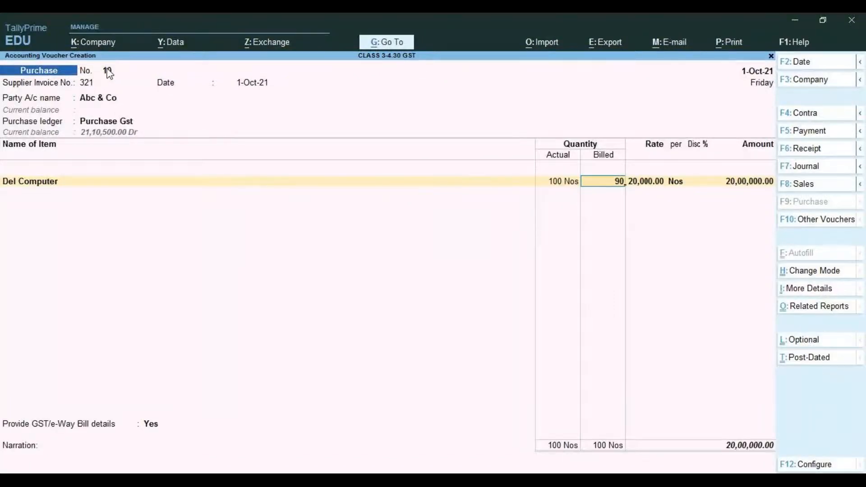
pyautogui.press('Return')
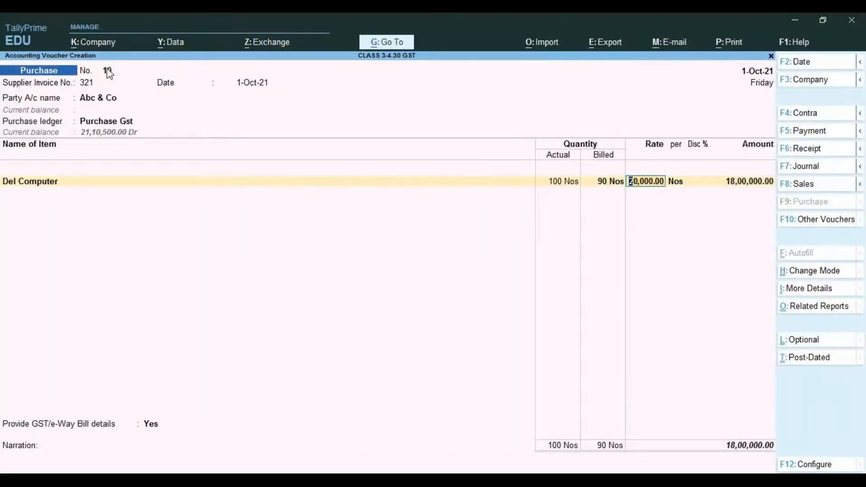
# Step: Accept the Del Computer rate of 20,000 per Nos without a discount and end the item list
pyautogui.press('Return')
pyautogui.press('Return')
pyautogui.press('Return')
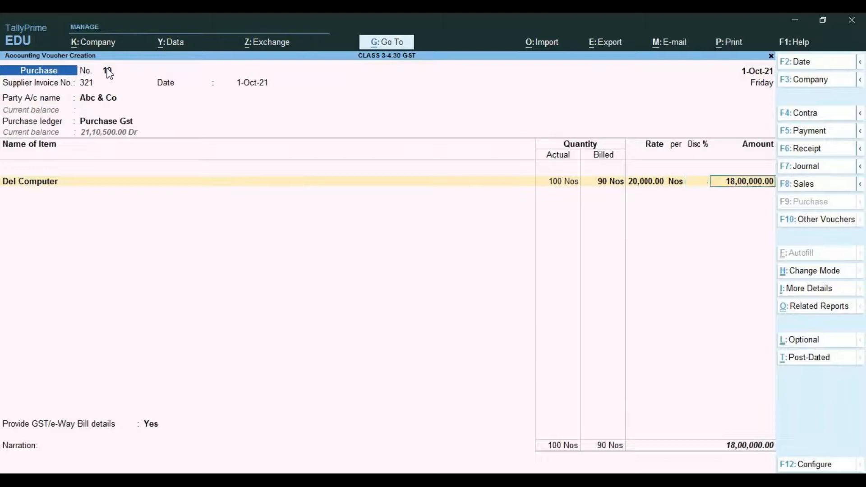
pyautogui.press('Return')
pyautogui.press('Return')
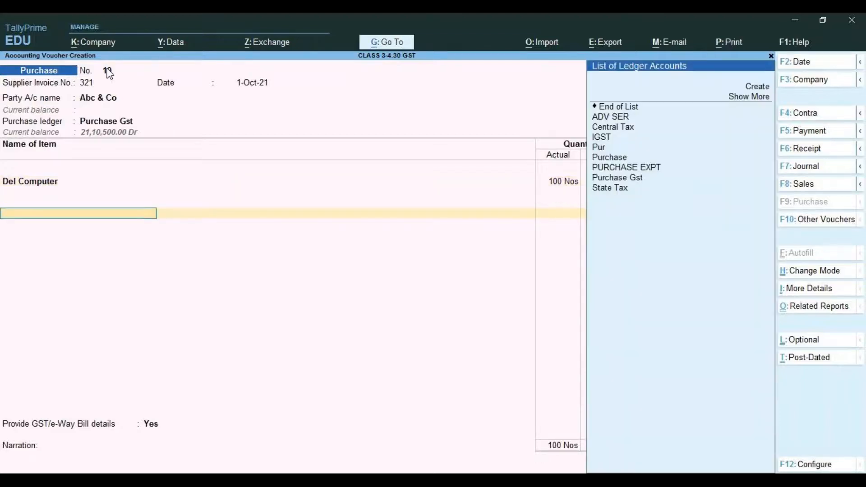
# Step: Add the State Tax ledger to the purchase voucher with its calculated amount
pyautogui.press('Down')
pyautogui.press('Down')
pyautogui.press('Down')
pyautogui.press('Down')
pyautogui.press('Down')
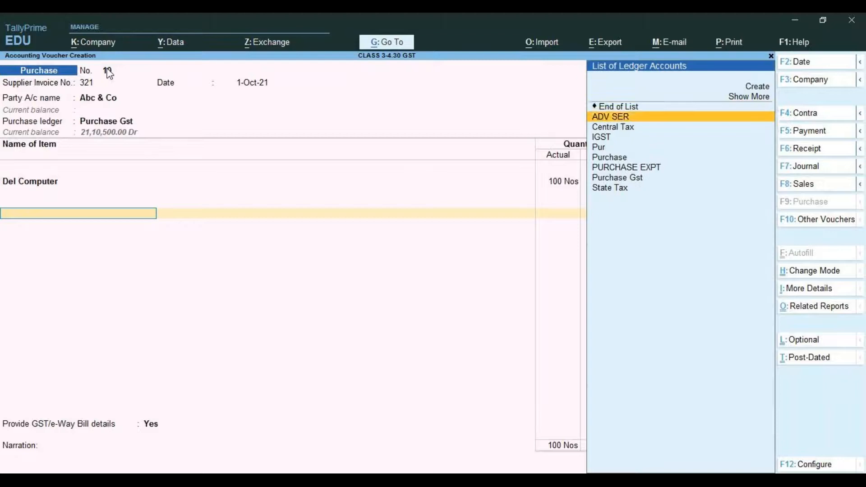
pyautogui.press('Down')
pyautogui.press('Down')
pyautogui.press('Down')
pyautogui.press('Down')
pyautogui.press('Down')
pyautogui.press('Down')
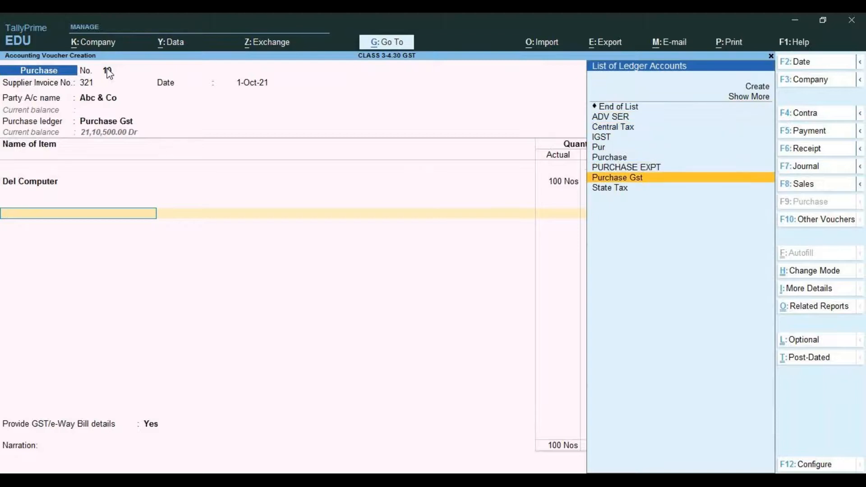
pyautogui.press('Return')
pyautogui.press('Return')
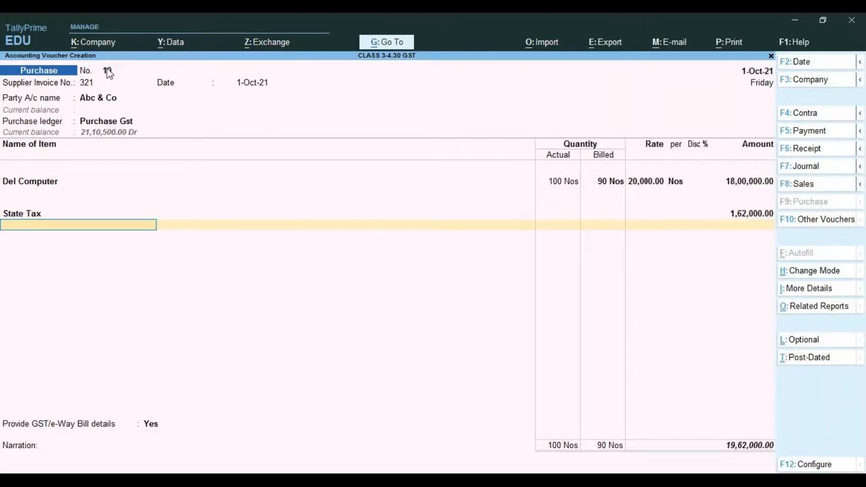
# Step: Add the Central Tax ledger below State Tax with its calculated amount
pyautogui.press('Down')
pyautogui.press('Down')
pyautogui.press('Down')
pyautogui.press('Down')
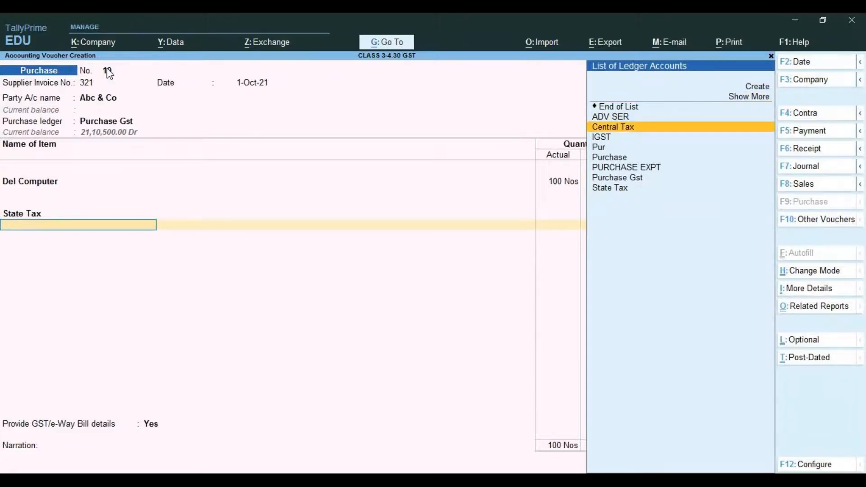
pyautogui.press('Return')
pyautogui.press('Return')
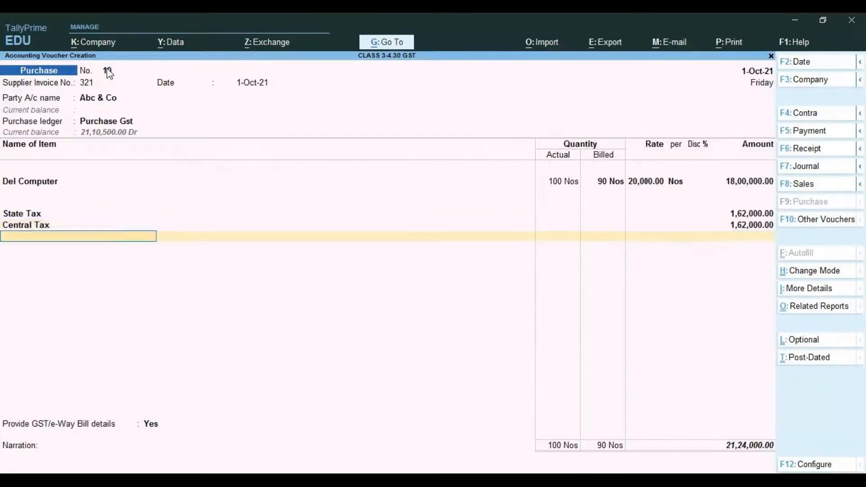
# Step: End the ledger list, leave the e-Way Bill details unfilled and set Provide GST/e-Way Bill details to No
pyautogui.press('Return')
pyautogui.press('Return')
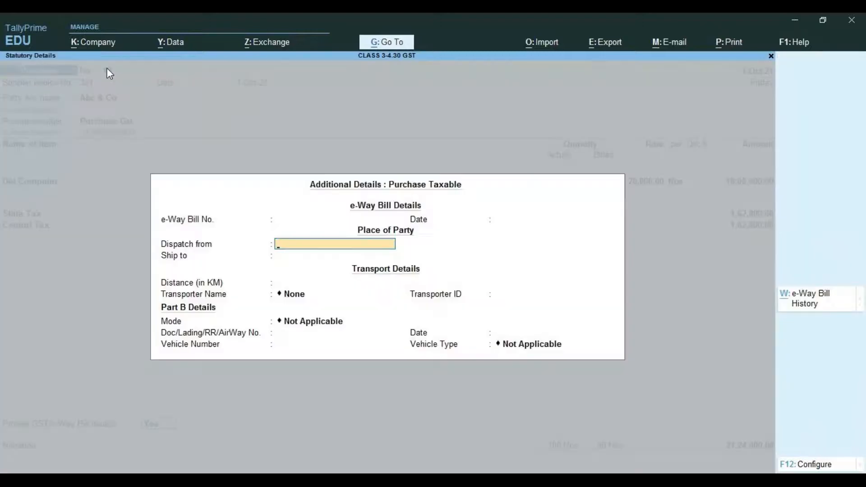
pyautogui.press('Escape')
pyautogui.press('Up')
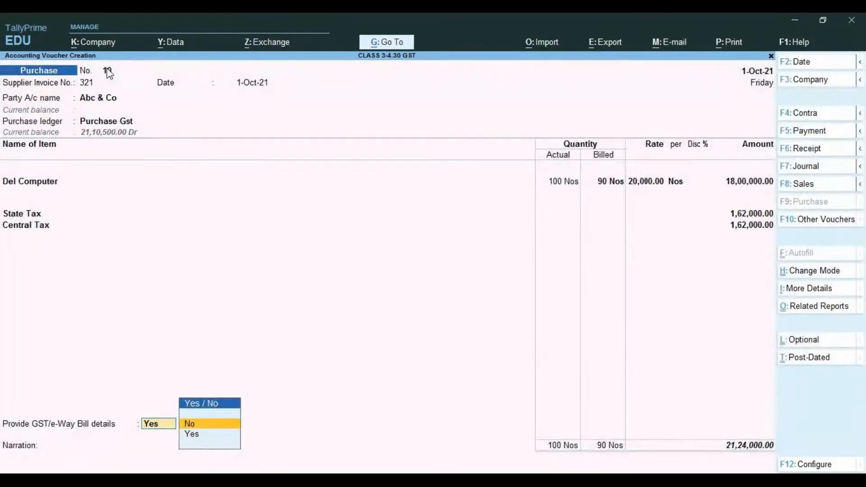
pyautogui.press('Return')
pyautogui.press('Return')
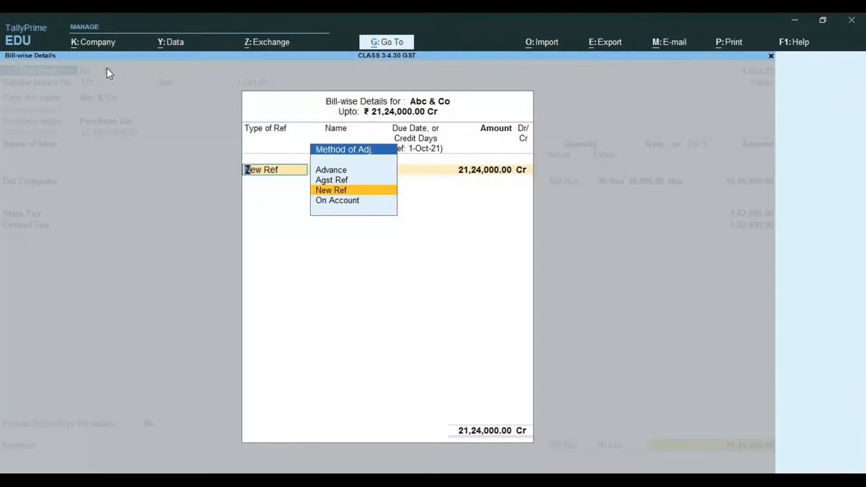
# Step: Accept the bill-wise allocation for Abc & Co as a New Ref and save the voucher without a narration
pyautogui.press('Return')
pyautogui.press('Return')
pyautogui.press('Return')
pyautogui.press('Return')
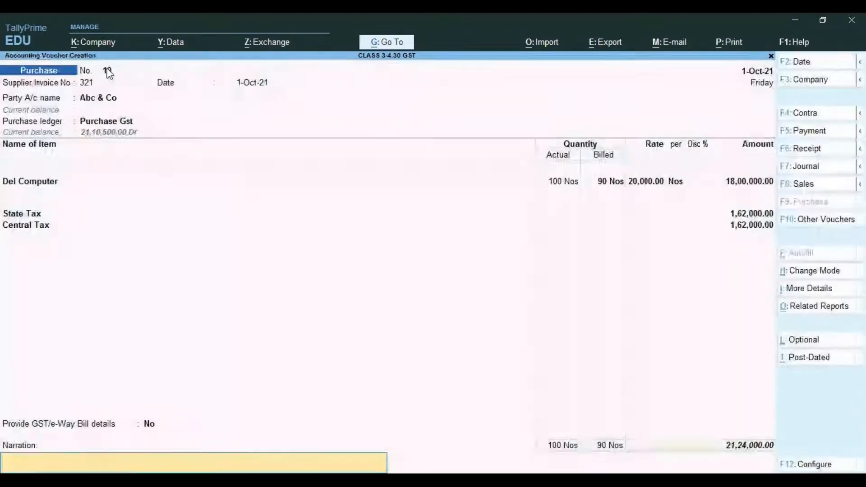
pyautogui.press('Return')
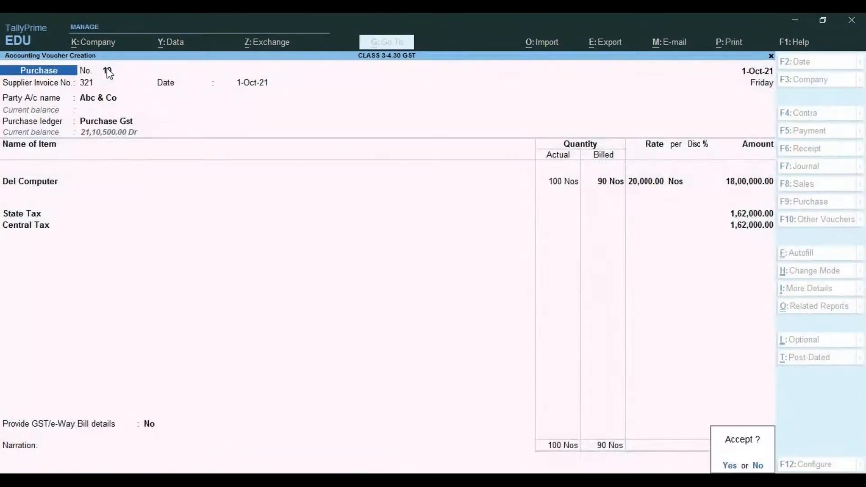
pyautogui.press('Return')
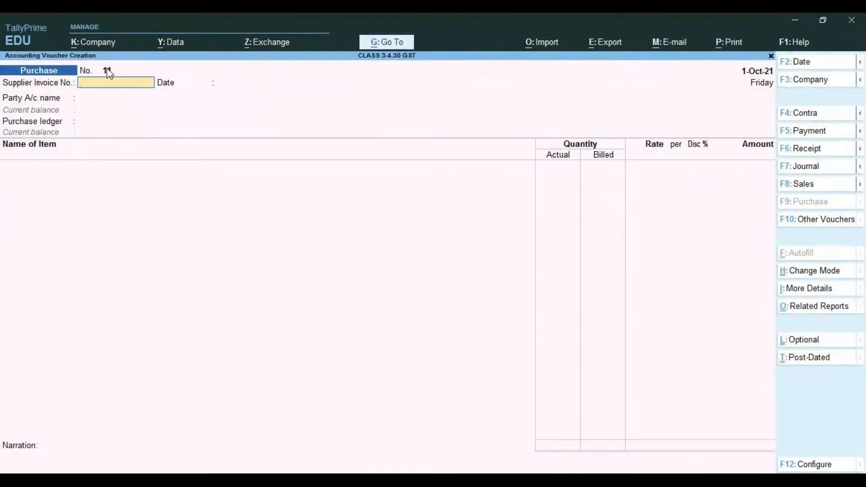
# Step: Open the Stock Summary report to review the closing stock
pyautogui.press('alt')
pyautogui.hotkey('alt', 'g')
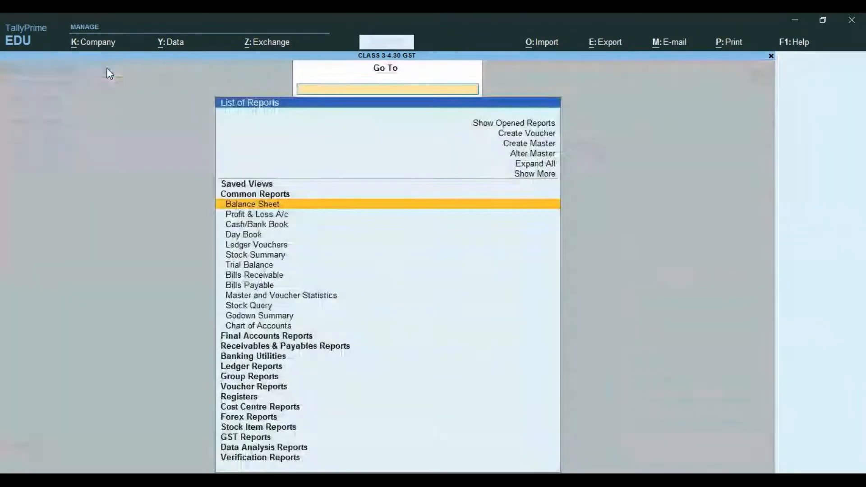
pyautogui.press('Down')
pyautogui.press('Down')
pyautogui.press('Down')
pyautogui.press('Down')
pyautogui.press('Down')
pyautogui.press('Down')
pyautogui.press('Down')
pyautogui.press('Down')
pyautogui.press('Down')
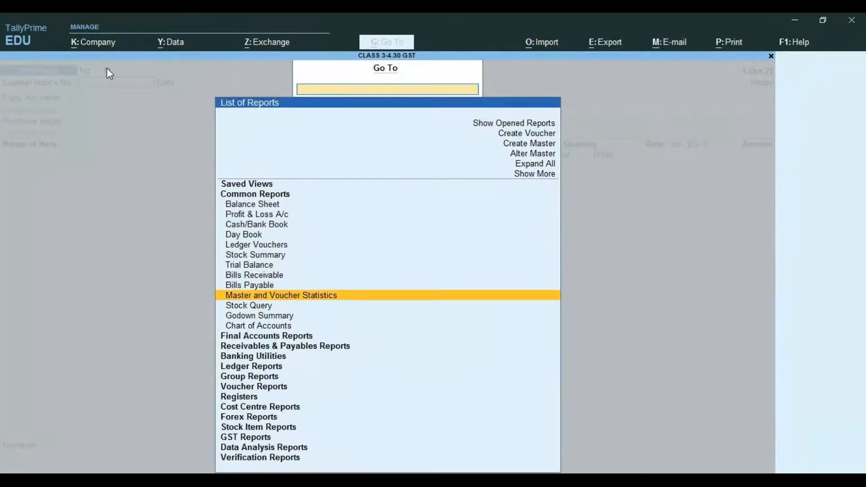
pyautogui.press('Up')
pyautogui.press('Up')
pyautogui.press('Up')
pyautogui.press('Up')
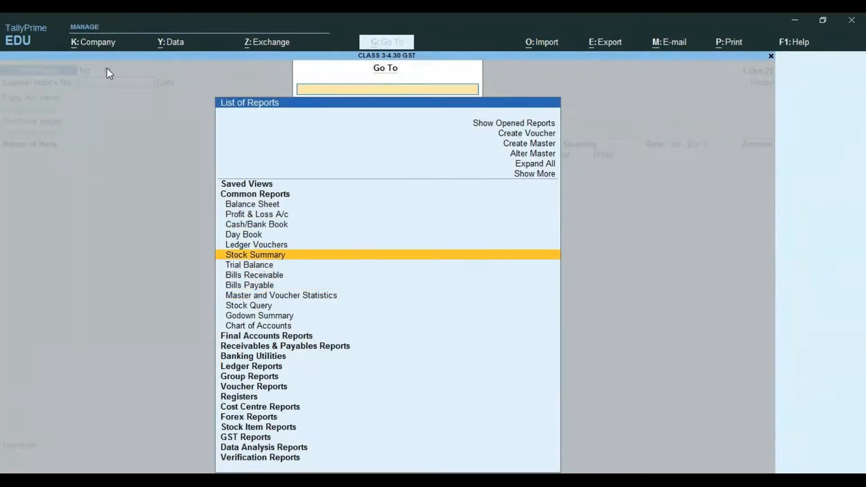
pyautogui.press('Return')
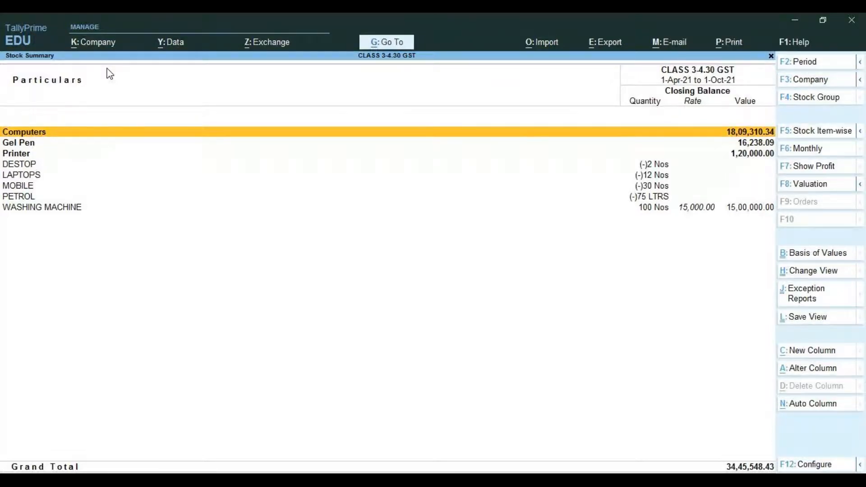
# Step: Examine the closing stock inside the Computers group and close the Stock Summary report
pyautogui.press('Return')
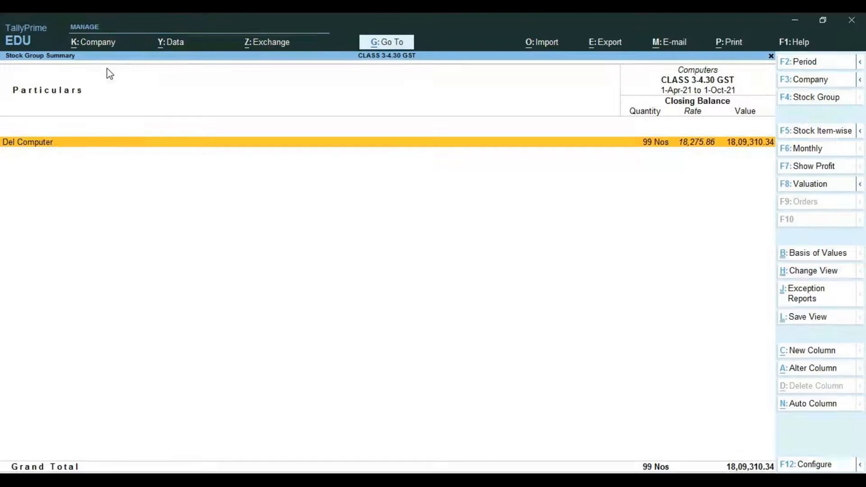
pyautogui.press('Escape')
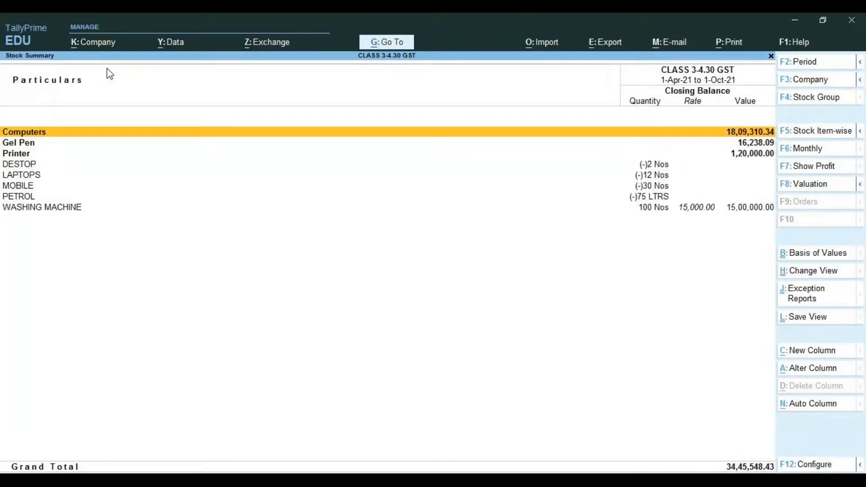
pyautogui.press('Escape')
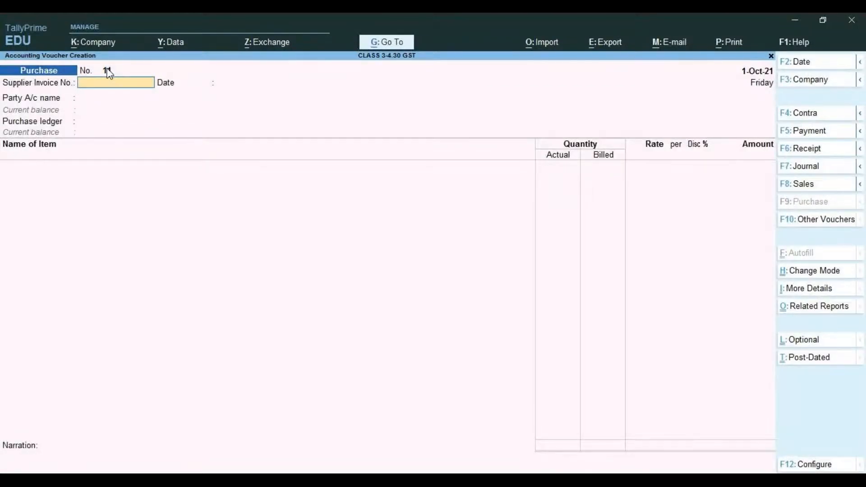
# Step: Reopen the Stock Summary report from the purchase voucher screen
pyautogui.press('alt')
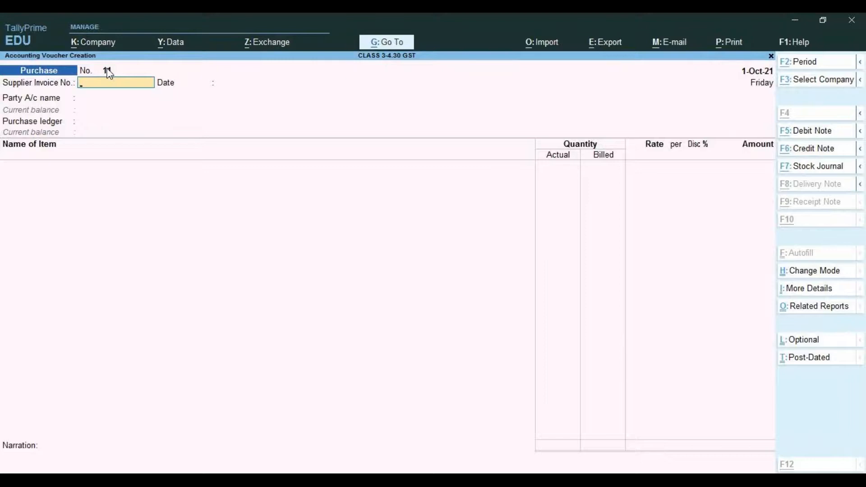
pyautogui.hotkey('alt', 'g')
pyautogui.press('Down')
pyautogui.press('Down')
pyautogui.press('Down')
pyautogui.press('Down')
pyautogui.press('Down')
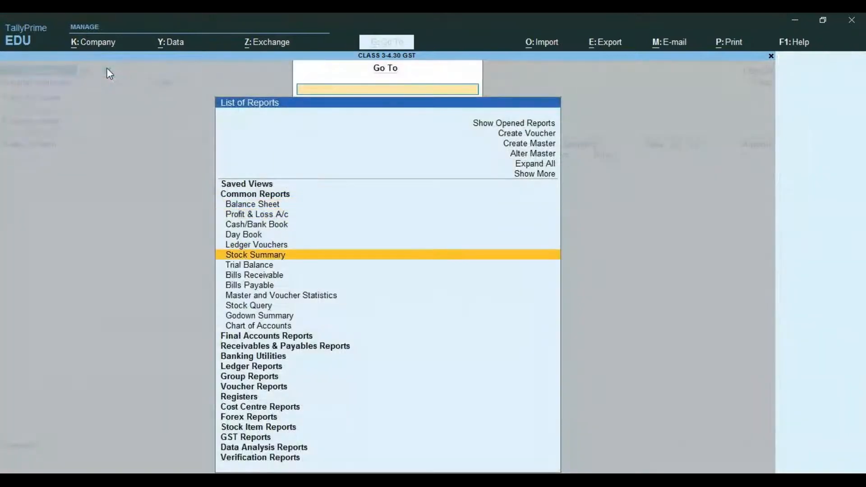
pyautogui.press('Return')
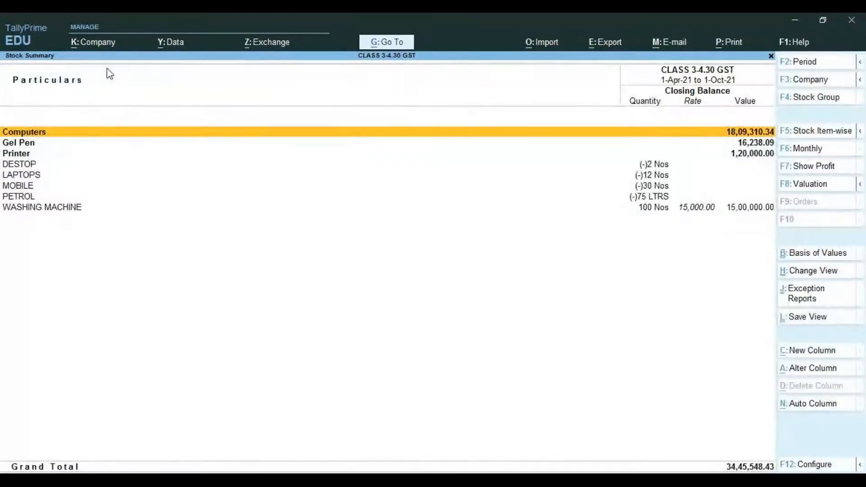
# Step: Drill down from the Computers group to Del Computer's October stock vouchers to examine inward, outward and closing quantities
pyautogui.press('Down')
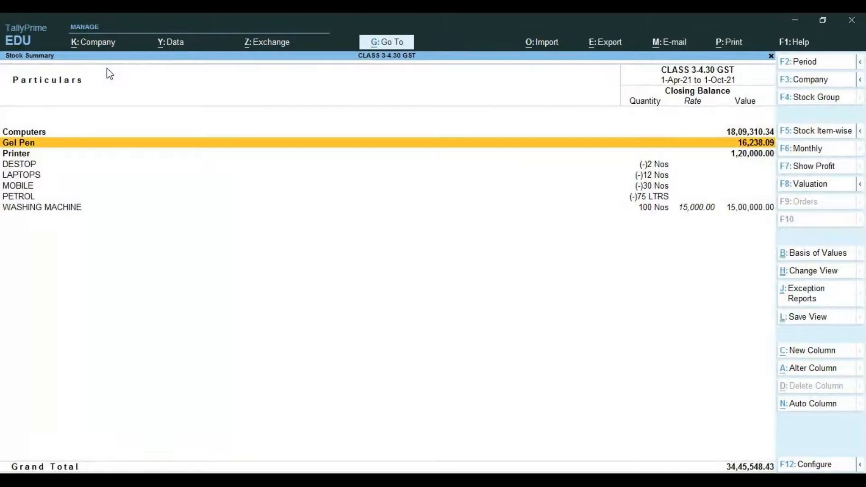
pyautogui.press('Up')
pyautogui.press('Return')
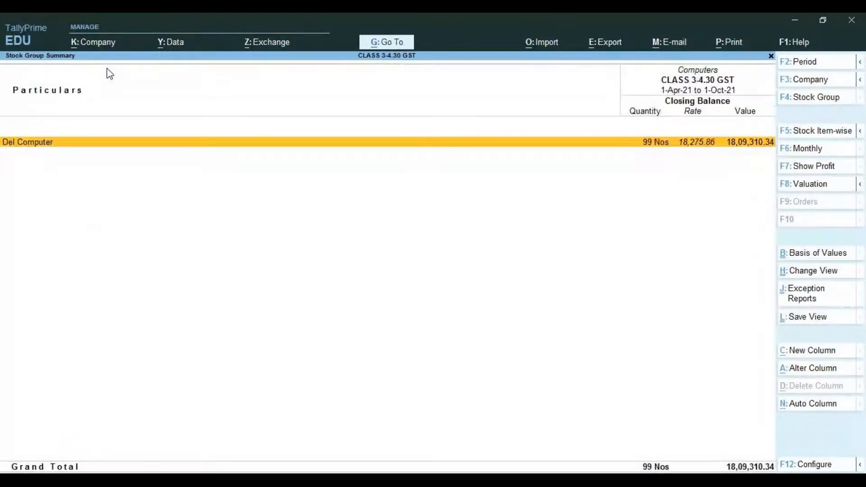
pyautogui.press('Return')
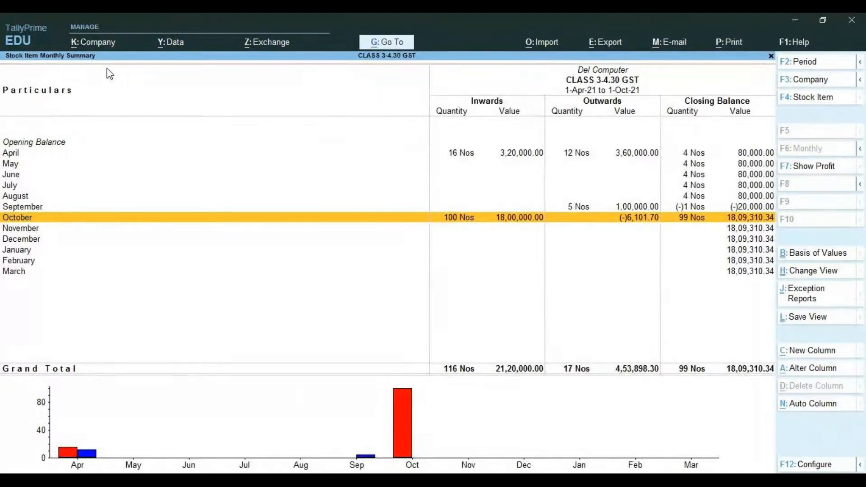
pyautogui.press('Return')
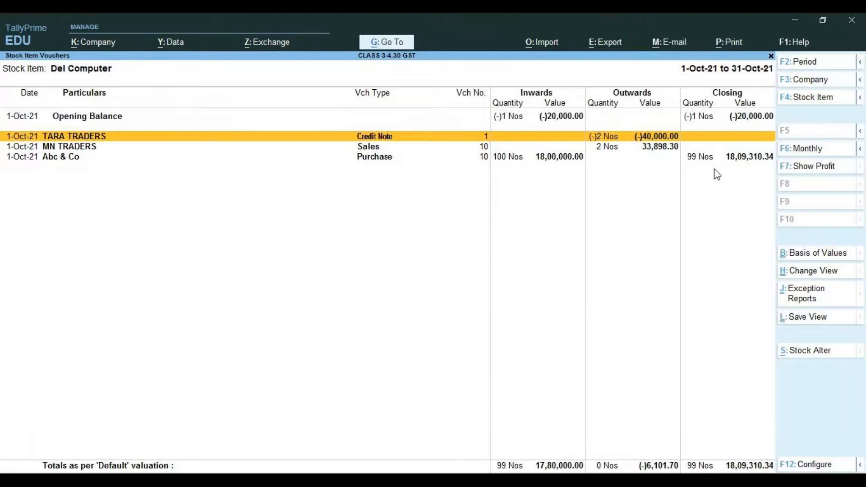
# Step: Close the stock reports and quit the blank purchase voucher to return to the Gateway of Tally
pyautogui.press('Escape')
pyautogui.press('Escape')
pyautogui.press('Escape')
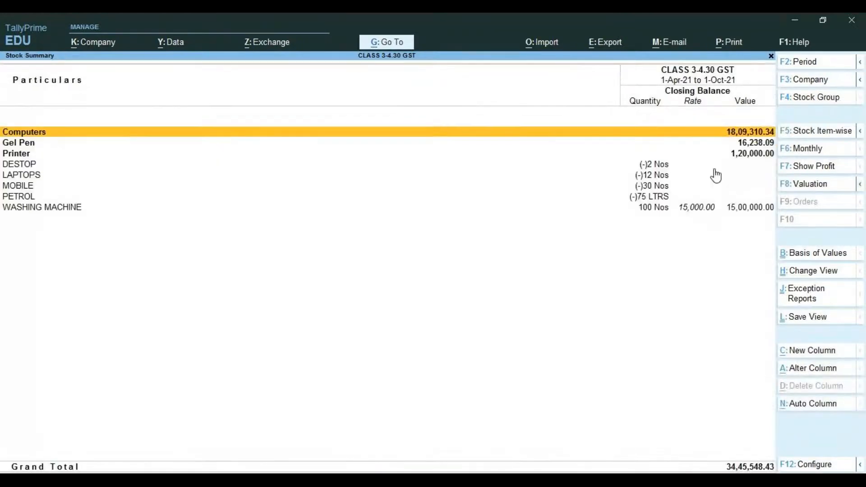
pyautogui.press('Escape')
pyautogui.press('Escape')
pyautogui.press('y')
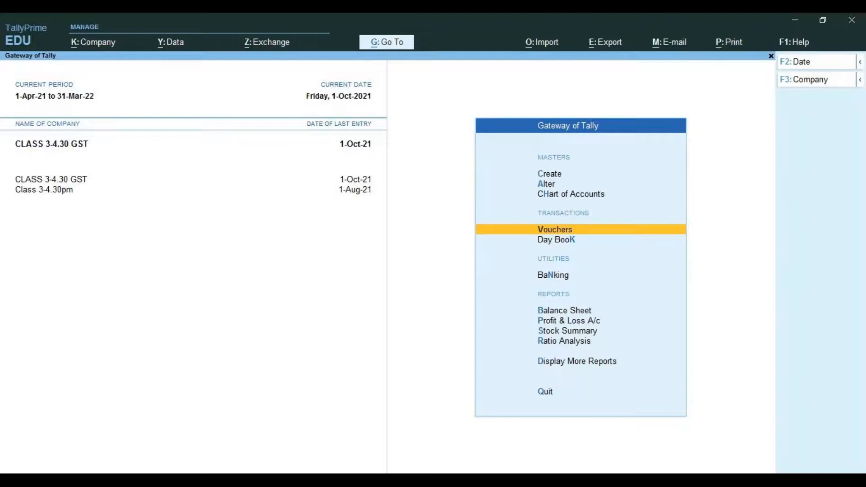
pyautogui.hotkey('alt', 'Tab')
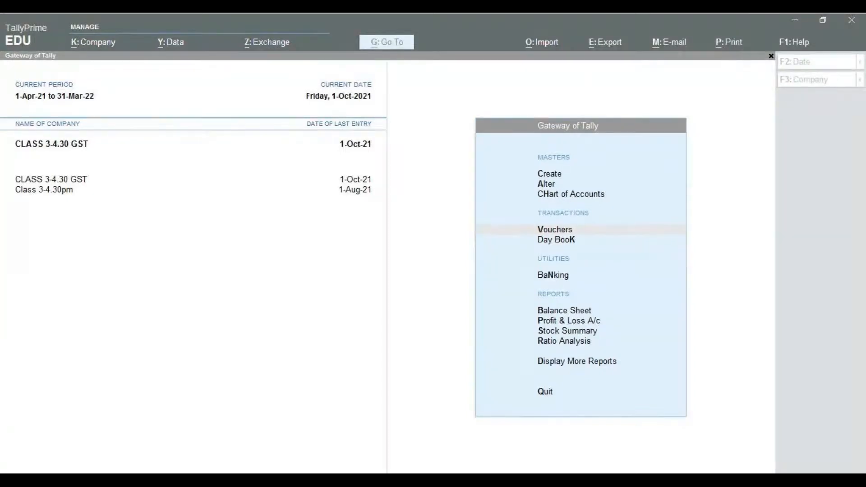
pyautogui.click(81, 244)
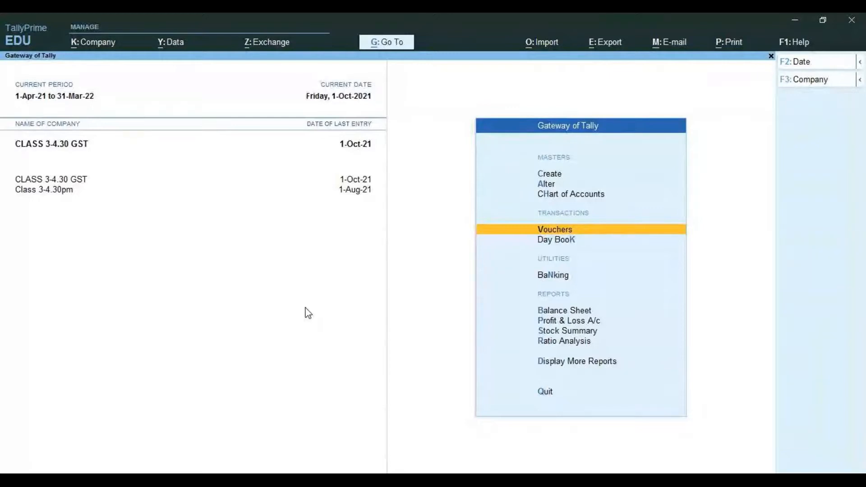
# Step: Open the company features and review the inventory settings down to the separate Actual and Billed Quantity columns option
pyautogui.press('alt')
pyautogui.press('F11')
pyautogui.press('Return')
pyautogui.press('Return')
pyautogui.press('Return')
pyautogui.press('Return')
pyautogui.press('Return')
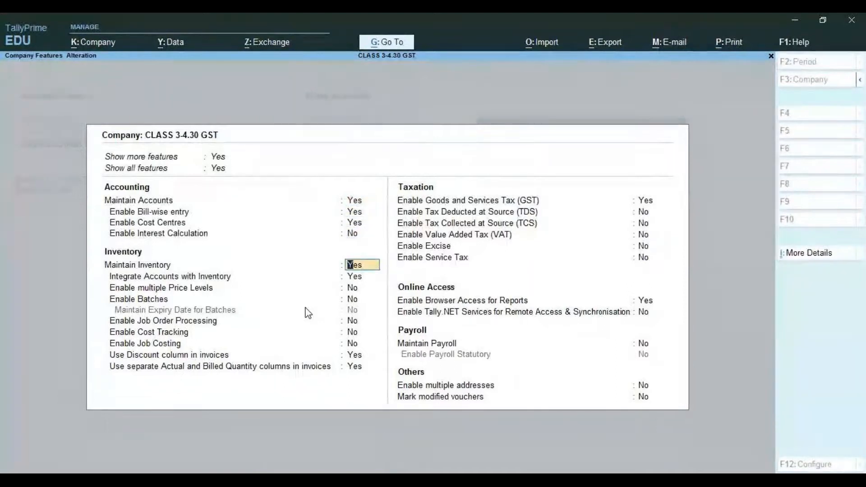
pyautogui.press('Return')
pyautogui.press('Return')
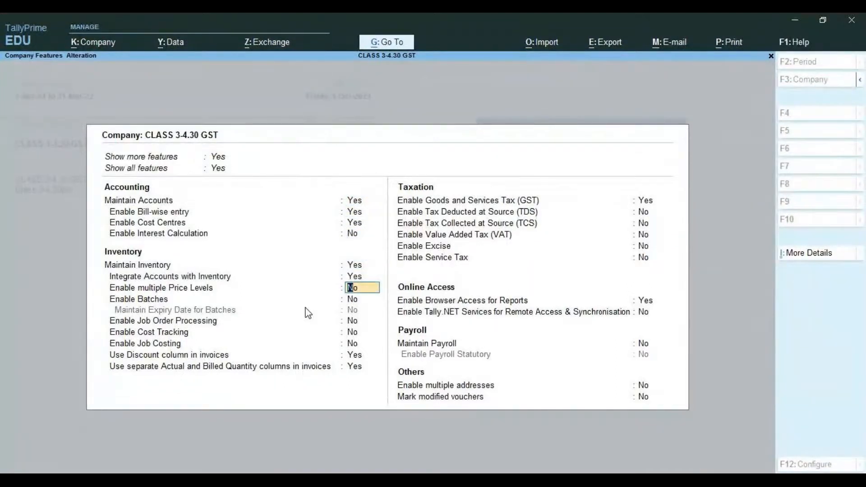
pyautogui.press('Return')
pyautogui.press('Return')
pyautogui.press('Return')
pyautogui.press('Return')
pyautogui.press('Return')
pyautogui.press('Return')
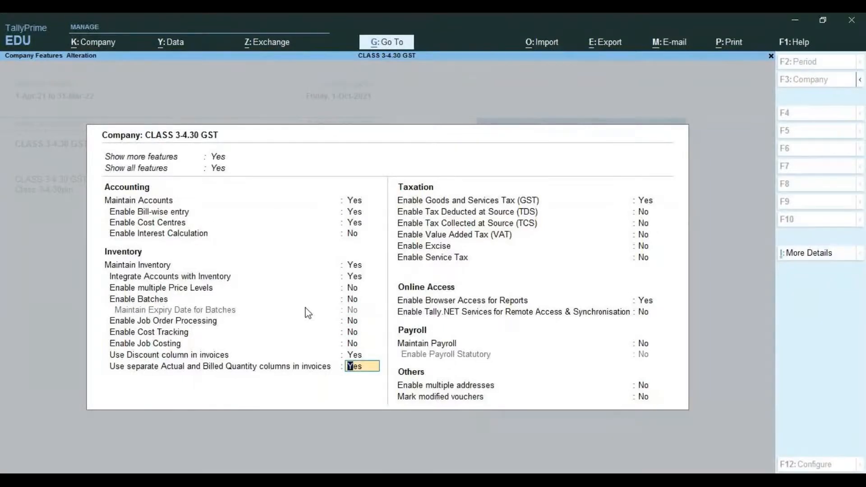
# Step: Go on to the company GST details, then leave them and the company features without saving
pyautogui.press('Return')
pyautogui.press('Return')
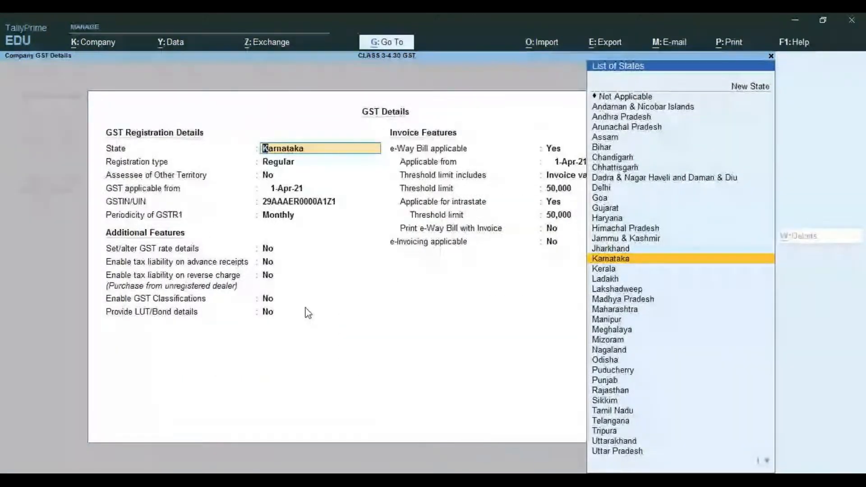
pyautogui.press('Return')
pyautogui.write('a')
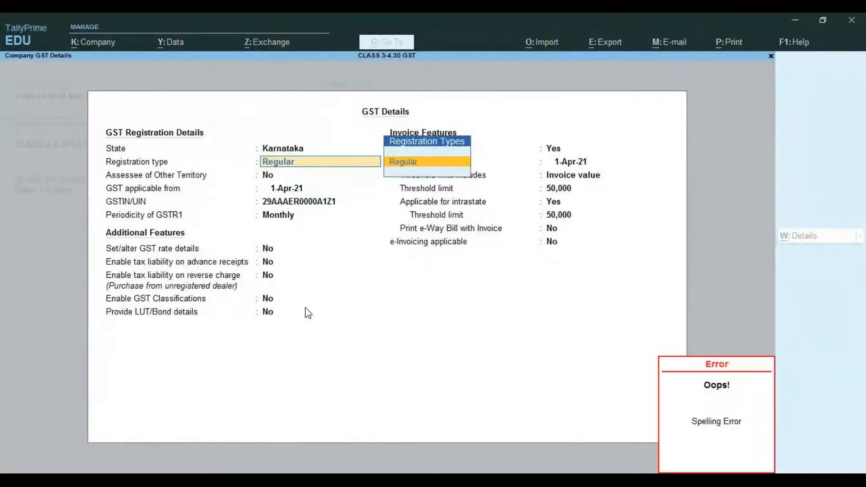
pyautogui.press('BackSpace')
pyautogui.press('Escape')
pyautogui.press('y')
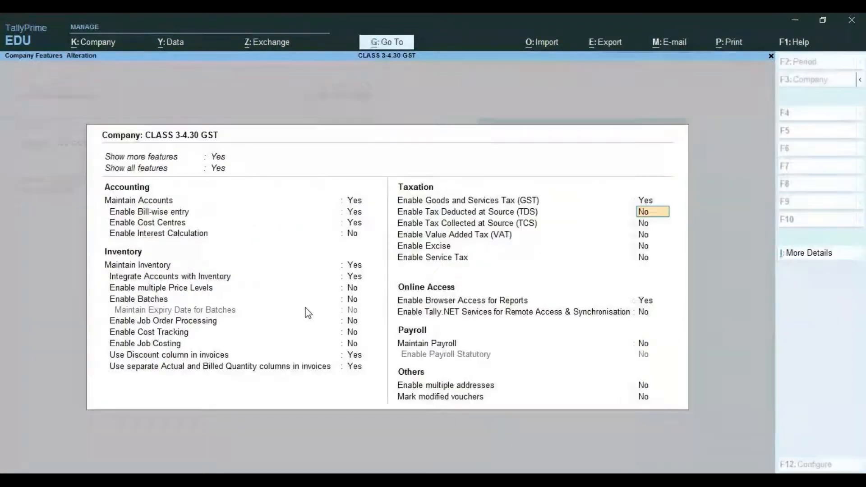
pyautogui.press('BackSpace')
pyautogui.press('Escape')
pyautogui.press('y')
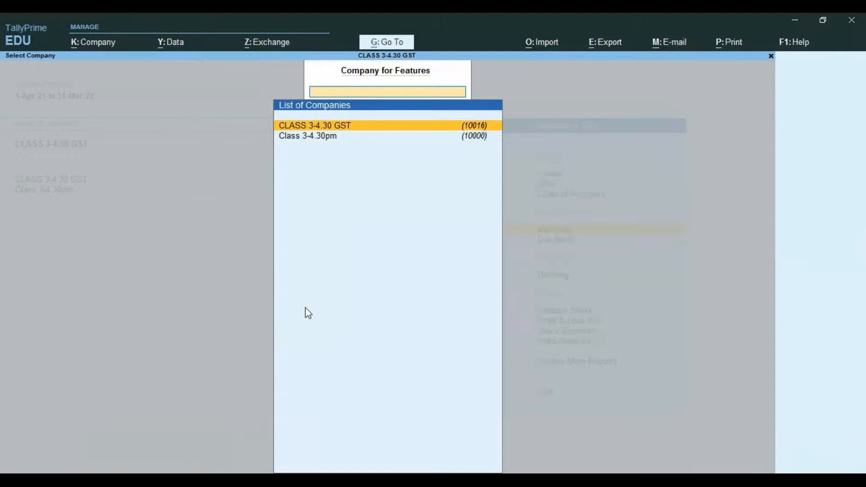
pyautogui.press('Escape')
# Step: Open a new purchase voucher and enter supplier invoice number 321 dated 1-Oct-21
pyautogui.press('Return')
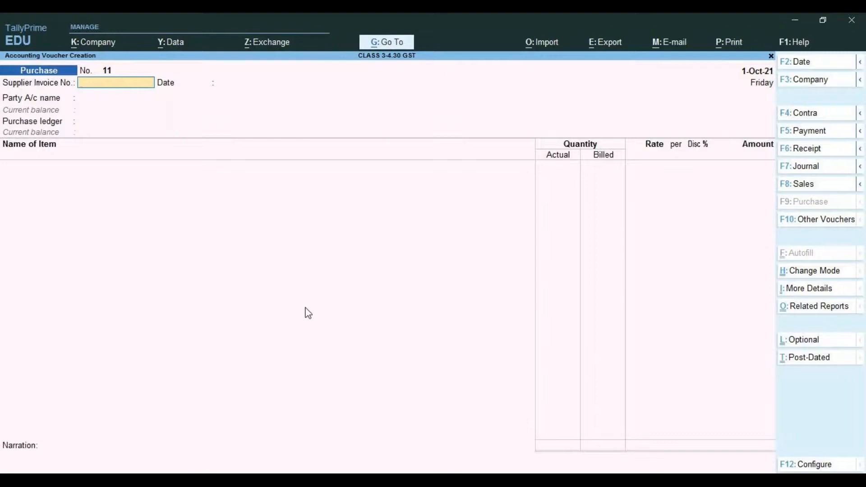
pyautogui.write('321')
pyautogui.press('Return')
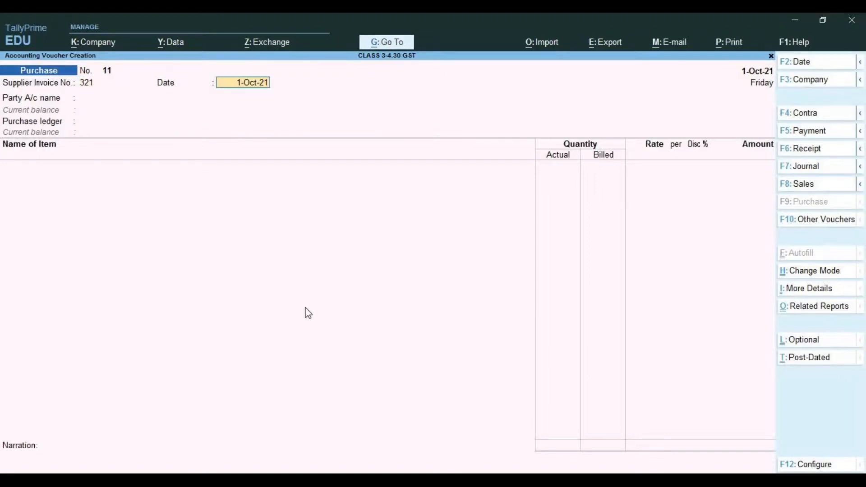
pyautogui.press('Return')
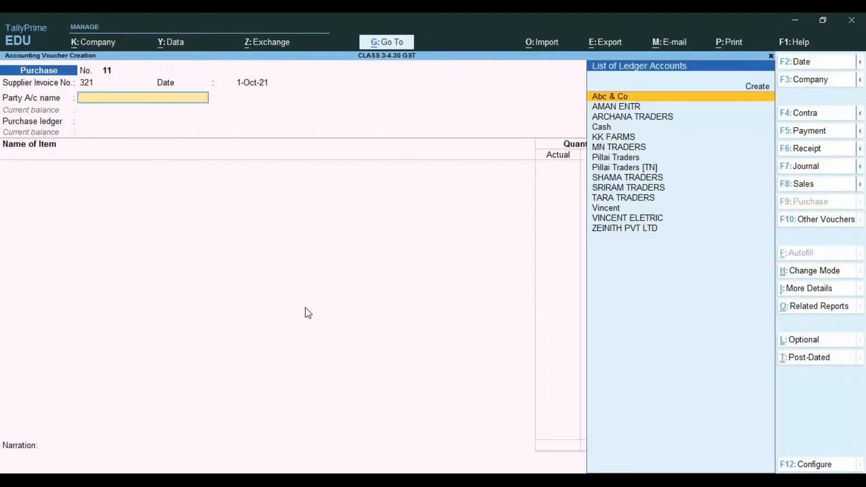
# Step: Choose Abc & Co as the party account and leave all receipt details blank
pyautogui.press('Return')
pyautogui.press('Return')
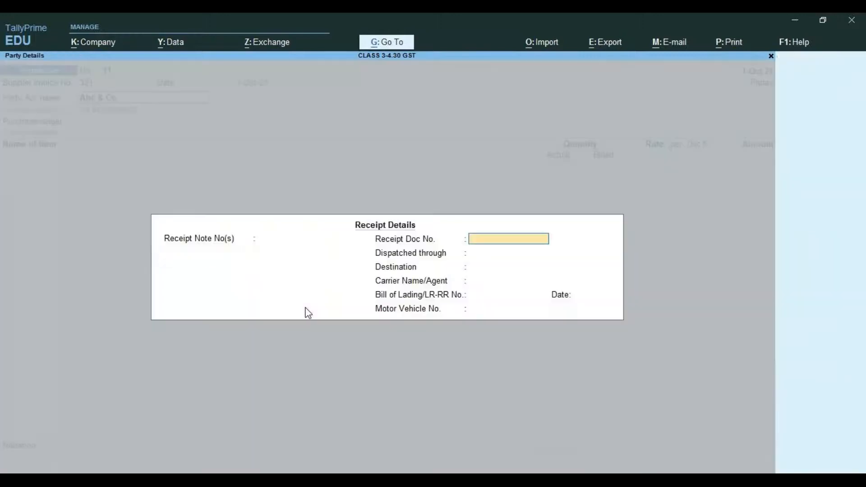
pyautogui.press('Return')
pyautogui.press('Return')
pyautogui.press('Return')
pyautogui.press('Return')
pyautogui.press('Return')
pyautogui.press('Return')
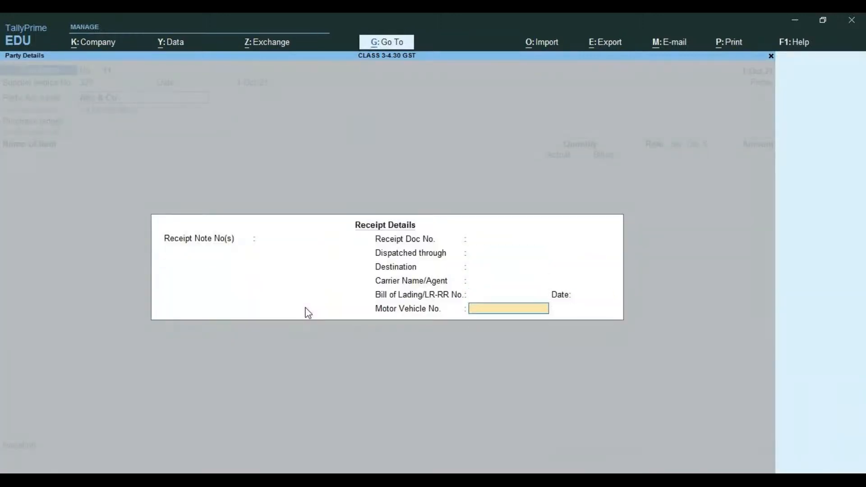
pyautogui.press('Return')
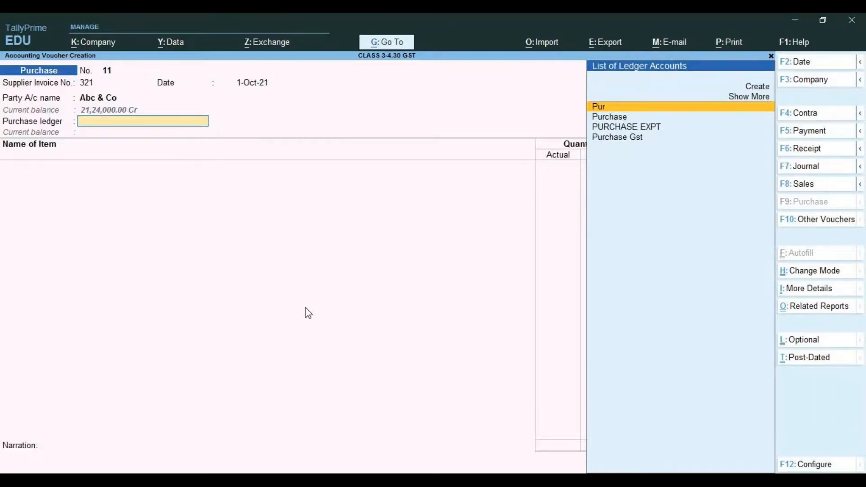
# Step: Start a new purchase ledger from the voucher and name it PURC EXPT without an alias
pyautogui.press('alt')
pyautogui.hotkey('alt', 'c')
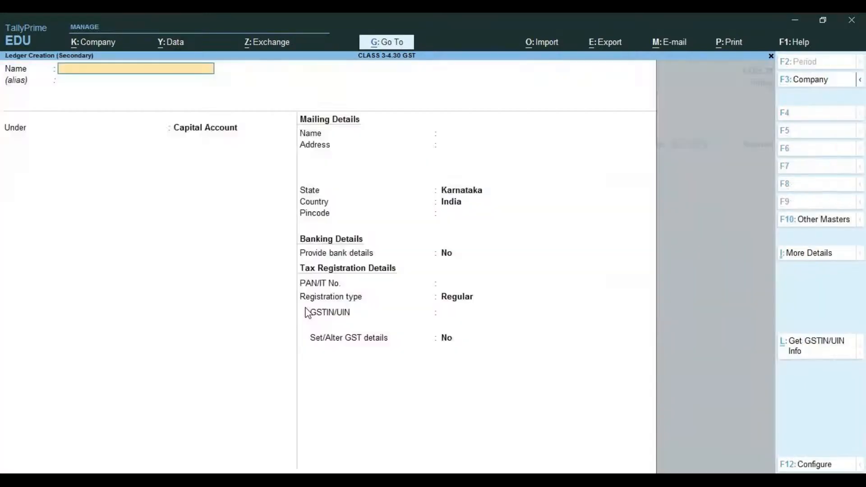
pyautogui.write('PURC EXPT')
pyautogui.press('Return')
pyautogui.press('Return')
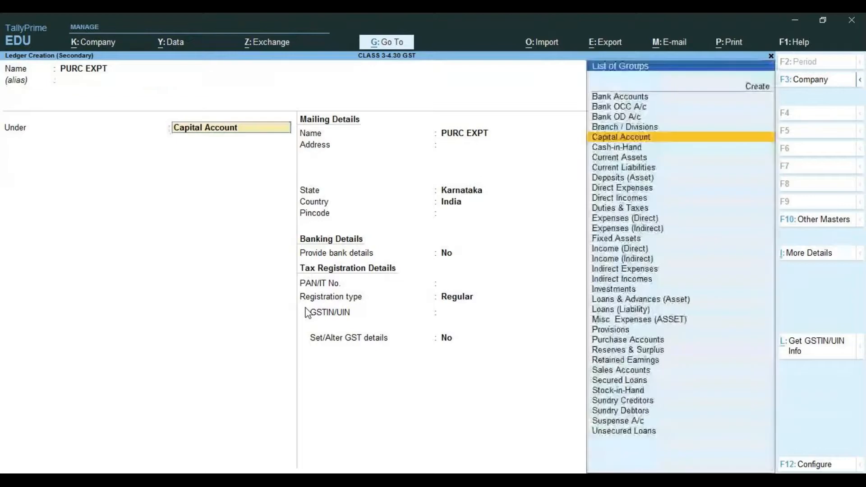
# Step: Place the PURC EXPT ledger under the Purchase Accounts group
pyautogui.write('P')
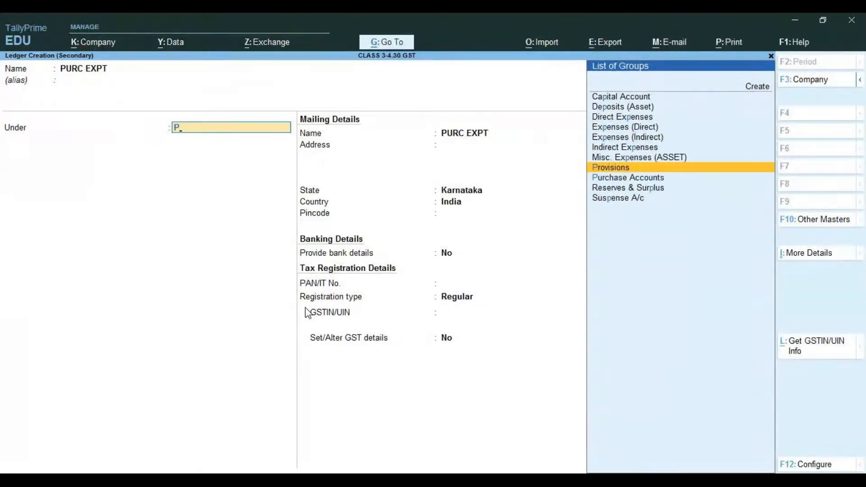
pyautogui.press('Return')
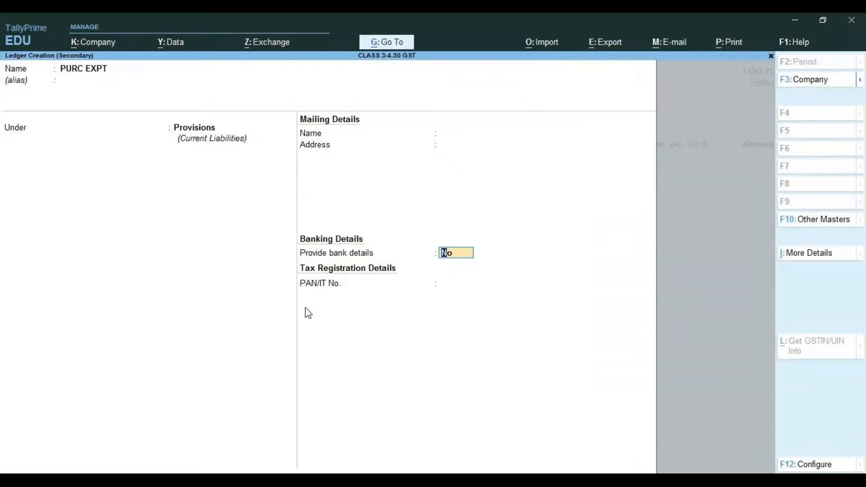
pyautogui.press('BackSpace')
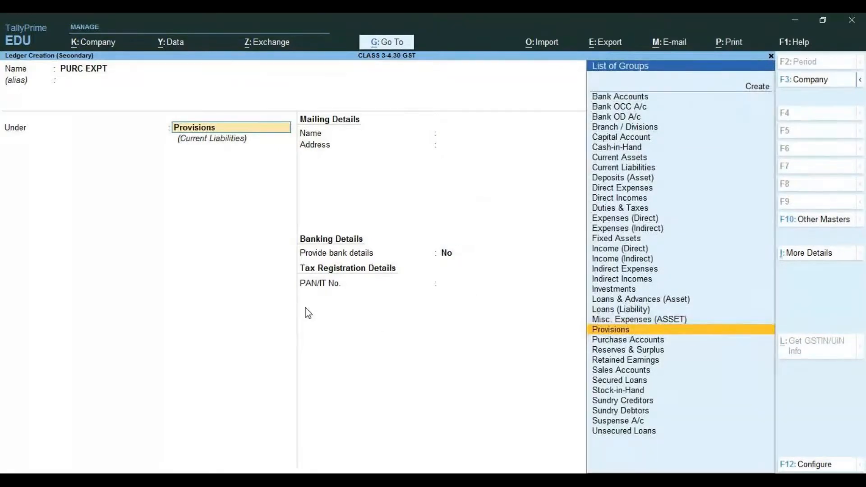
pyautogui.press('Down')
pyautogui.press('Return')
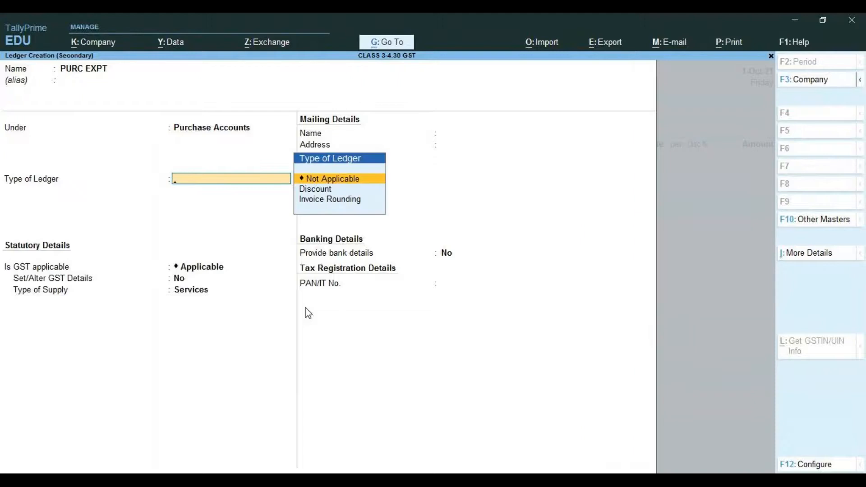
# Step: Keep PURC EXPT's ledger type as Not Applicable, enable its GST details and set taxability to Exempt
pyautogui.press('Return')
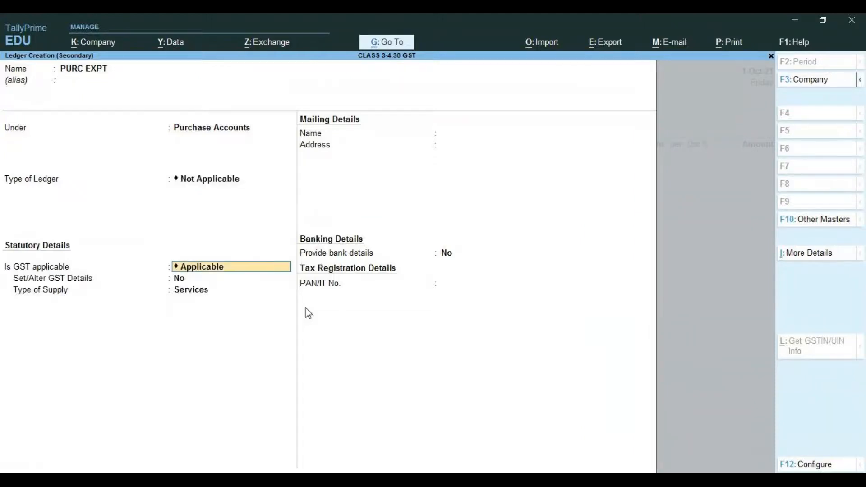
pyautogui.press('Return')
pyautogui.write('Y')
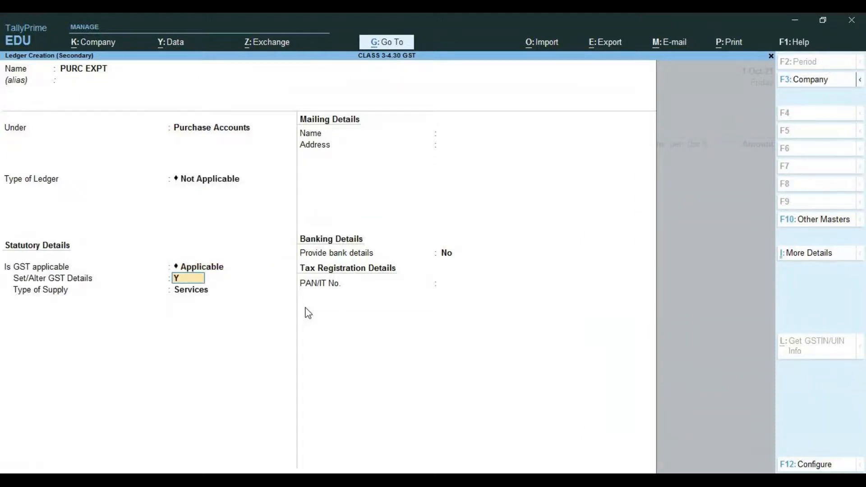
pyautogui.press('Return')
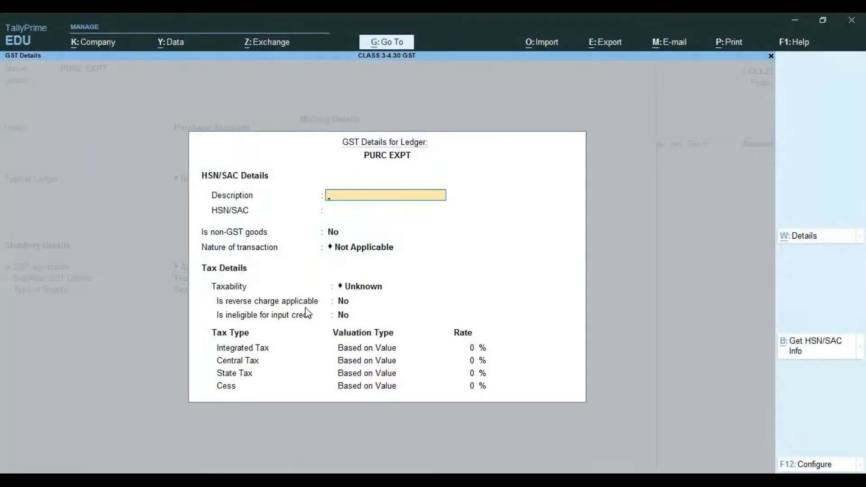
pyautogui.press('Return')
pyautogui.press('Return')
pyautogui.press('Return')
pyautogui.press('Return')
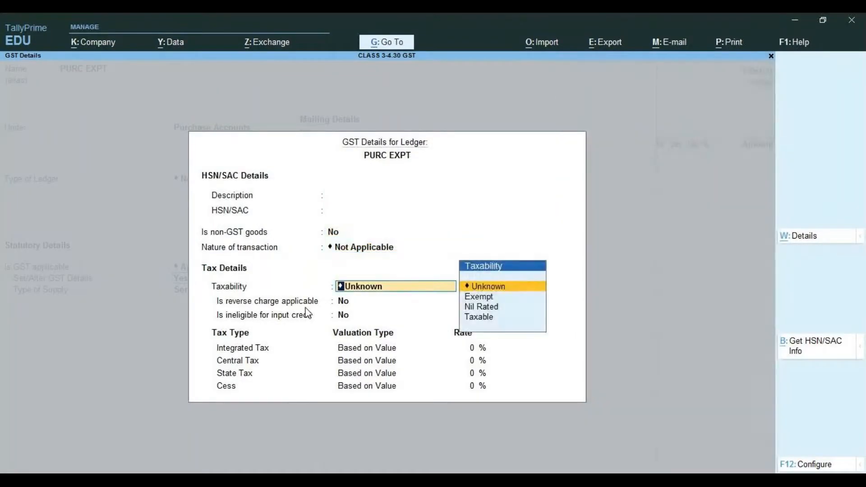
pyautogui.press('Down')
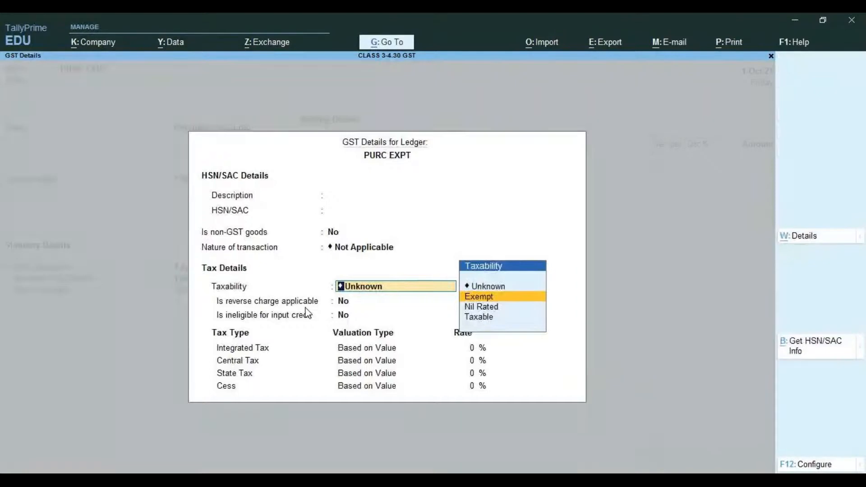
pyautogui.press('Return')
# Step: Set the type of supply to Goods and save the PURC EXPT ledger into the purchase voucher
pyautogui.press('Up')
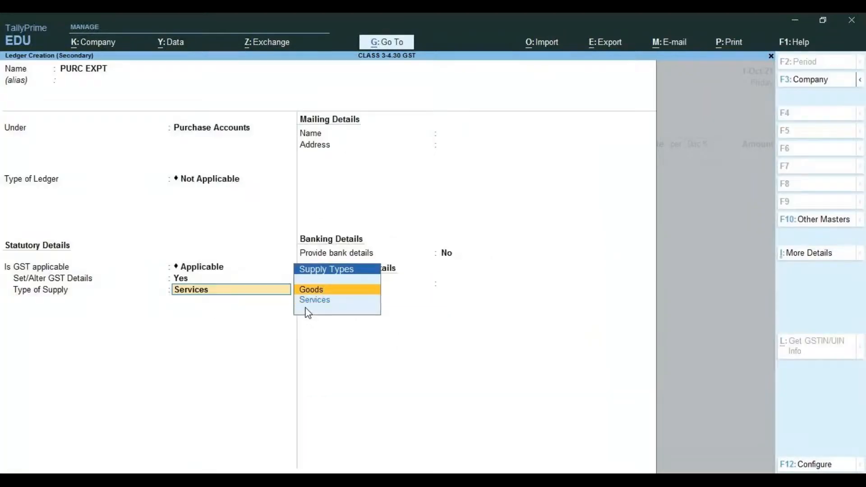
pyautogui.press('Return')
pyautogui.press('Return')
pyautogui.press('Return')
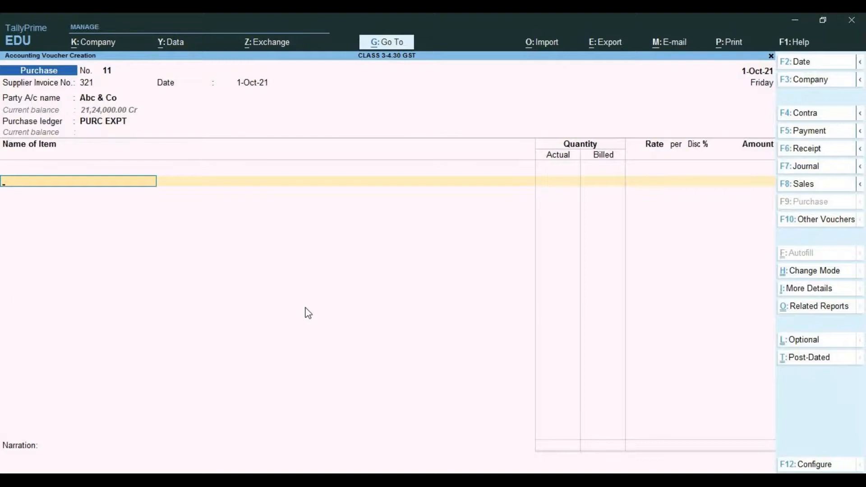
# Step: Start a new stock item named VEGETABLES from the voucher, without an alias, under Primary and with no category
pyautogui.hotkey('alt', 'c')
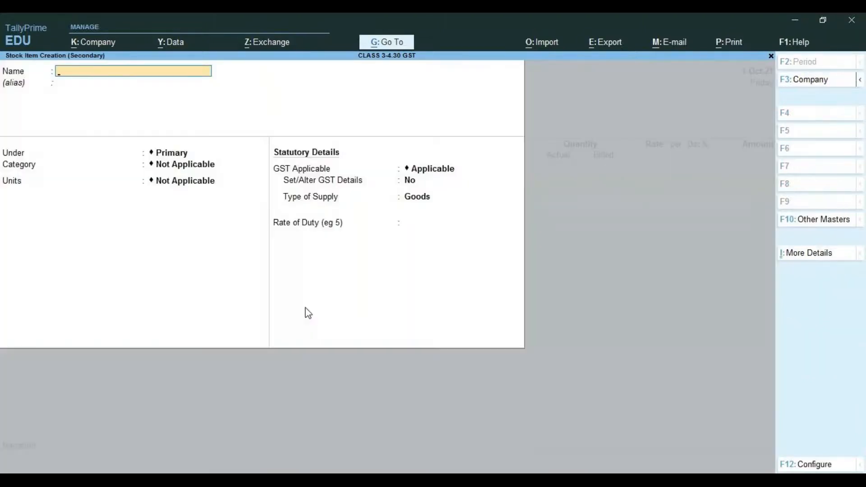
pyautogui.write('VEGETABLES')
pyautogui.press('Return')
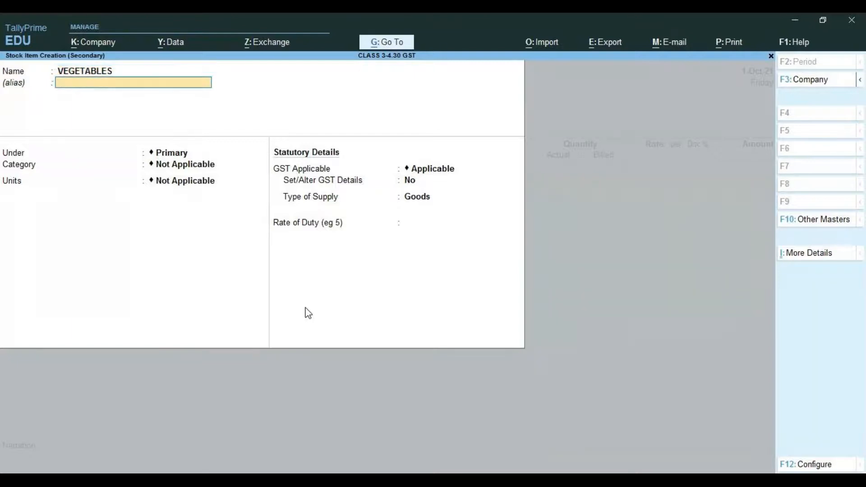
pyautogui.press('Return')
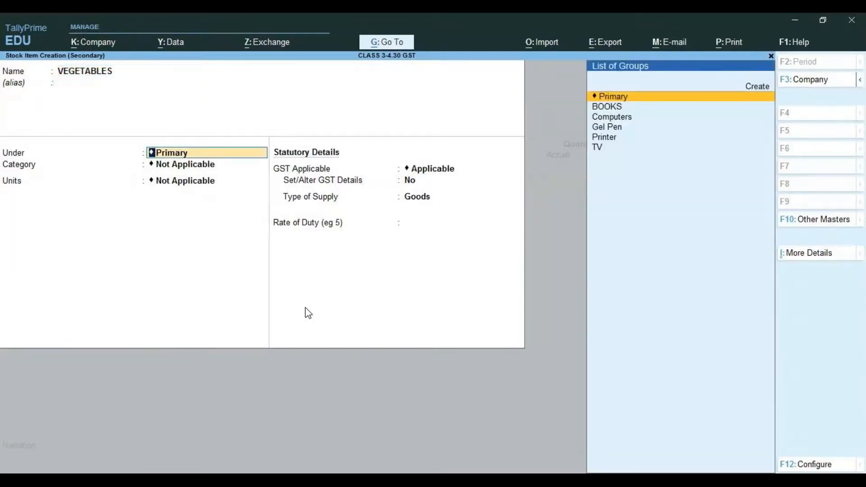
pyautogui.press('Return')
pyautogui.press('Return')
# Step: Create the simple unit KG for the item, with formal name KILOGRAMS, UQC KGS-KILOGRAMS and 0 decimal places
pyautogui.press('Down')
pyautogui.press('Down')
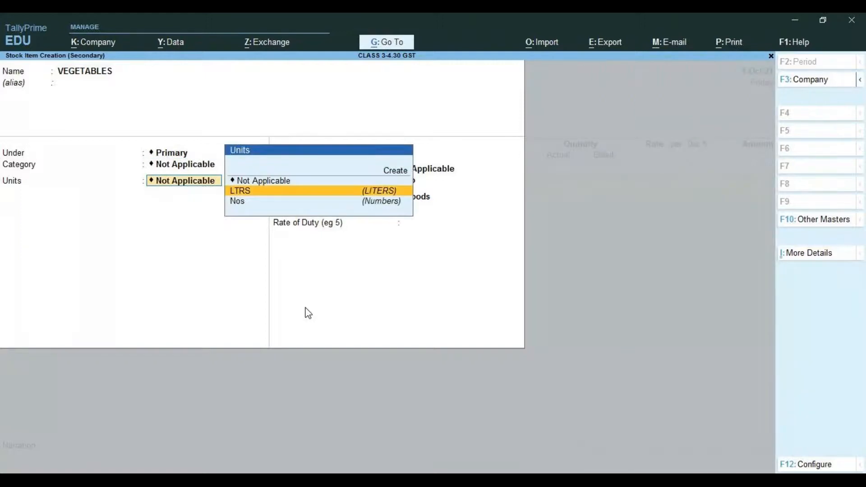
pyautogui.hotkey('alt', 'c')
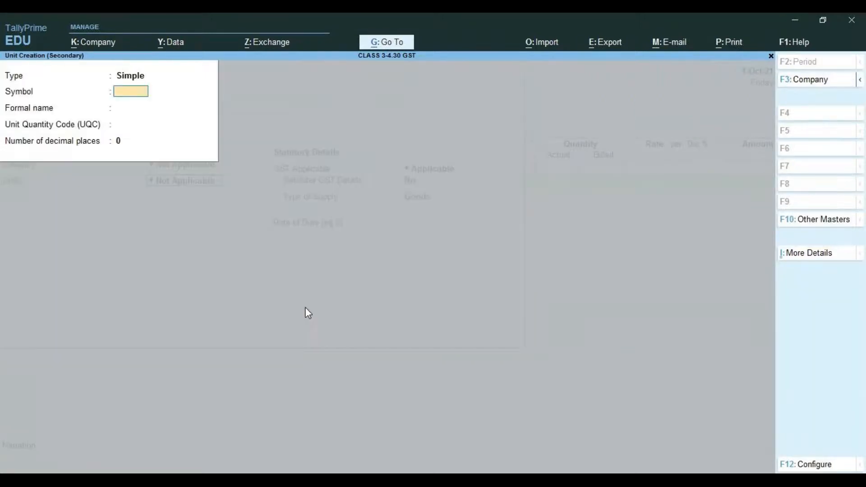
pyautogui.write('KG')
pyautogui.press('Return')
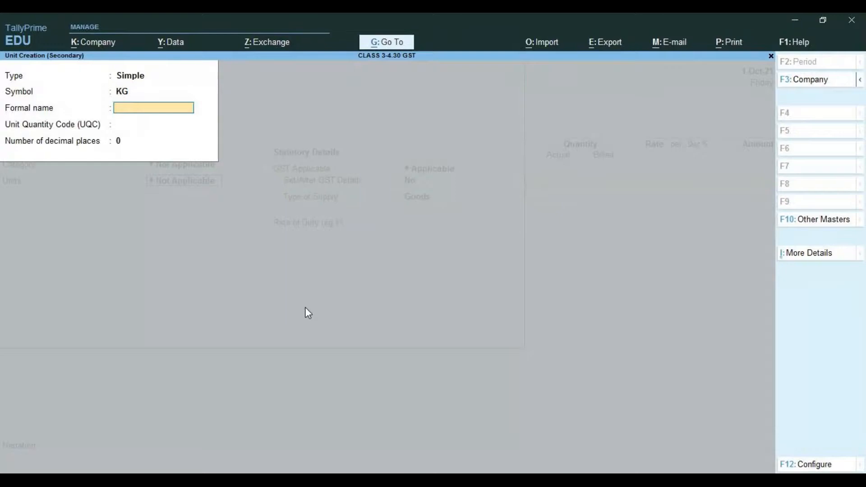
pyautogui.write('KiLOGRAMS')
pyautogui.press('Return')
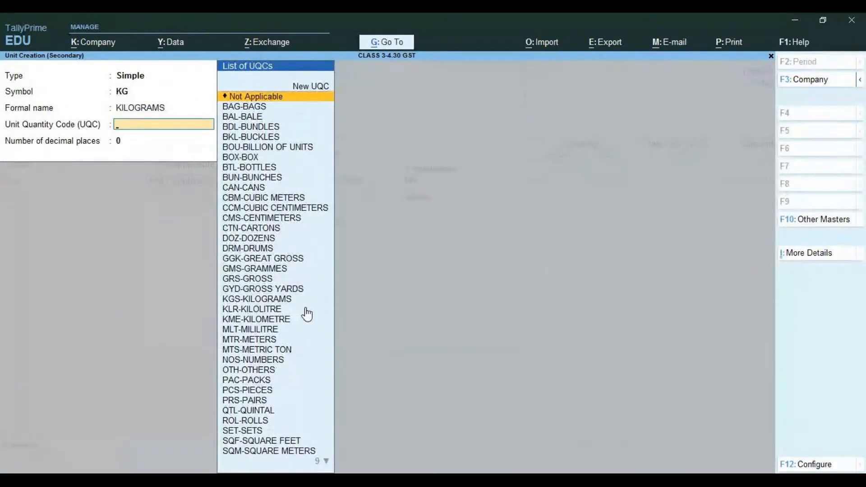
pyautogui.write('G')
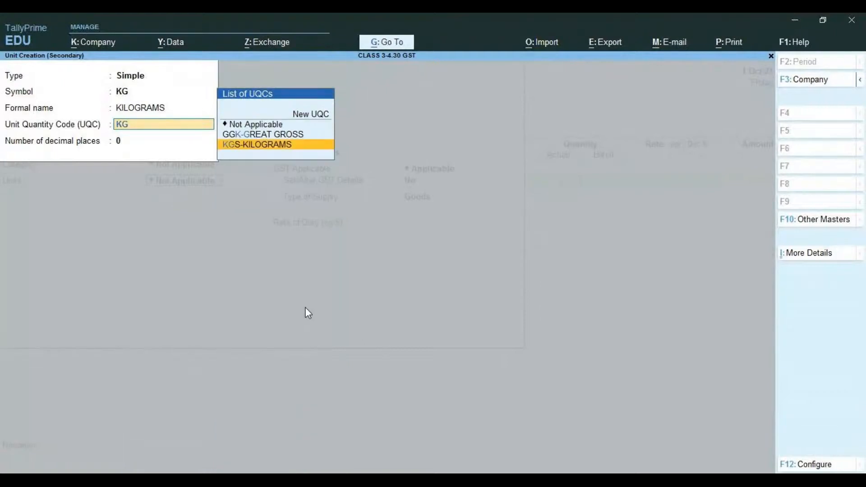
pyautogui.press('Return')
pyautogui.press('Return')
pyautogui.press('Return')
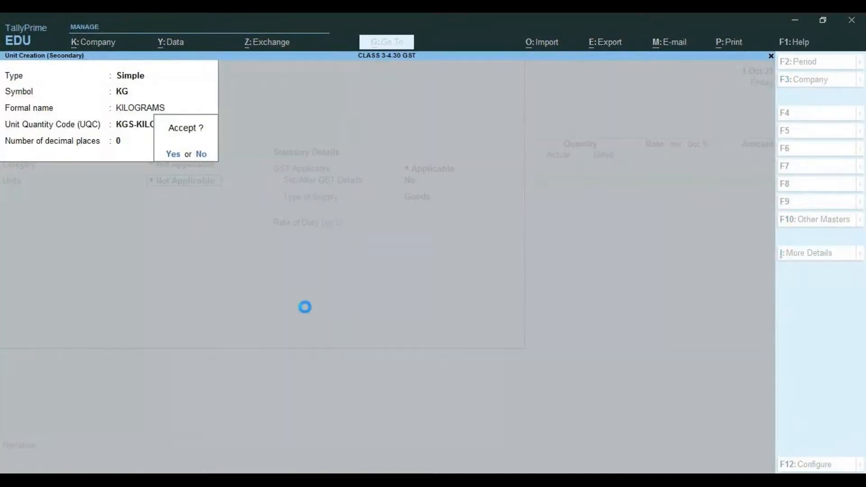
pyautogui.press('Return')
# Step: Enable GST details for VEGETABLES, set its taxability to Exempt and keep the type of supply as Goods
pyautogui.press('Return')
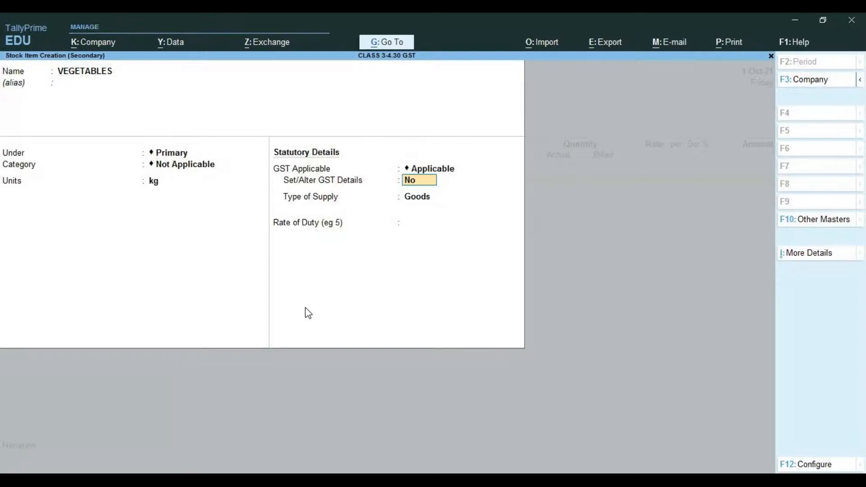
pyautogui.write('YE')
pyautogui.press('Return')
pyautogui.press('Return')
pyautogui.press('Return')
pyautogui.press('Return')
pyautogui.press('Return')
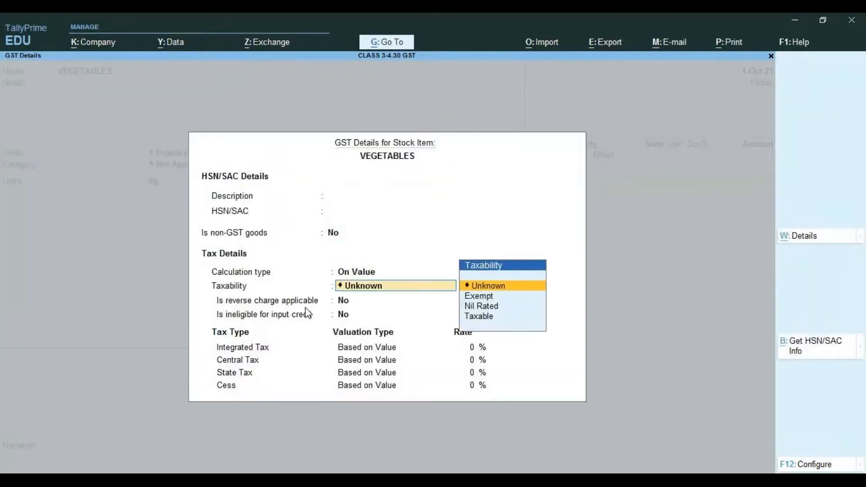
pyautogui.press('Down')
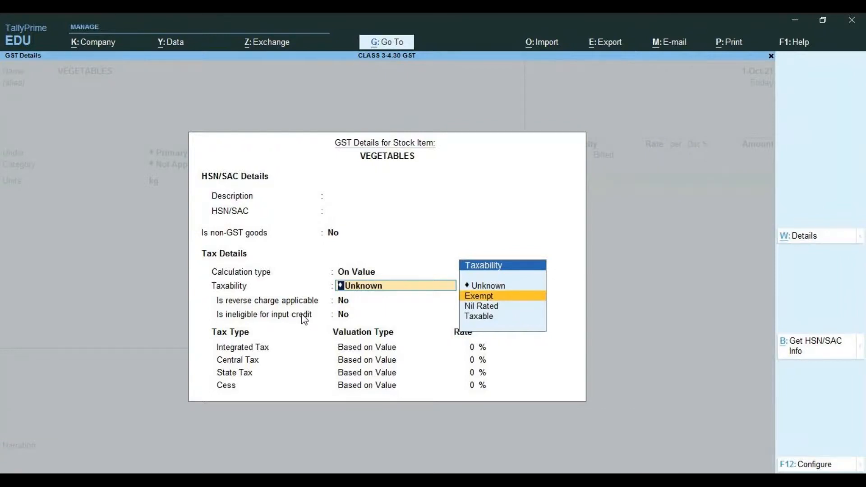
pyautogui.press('Return')
pyautogui.press('Return')
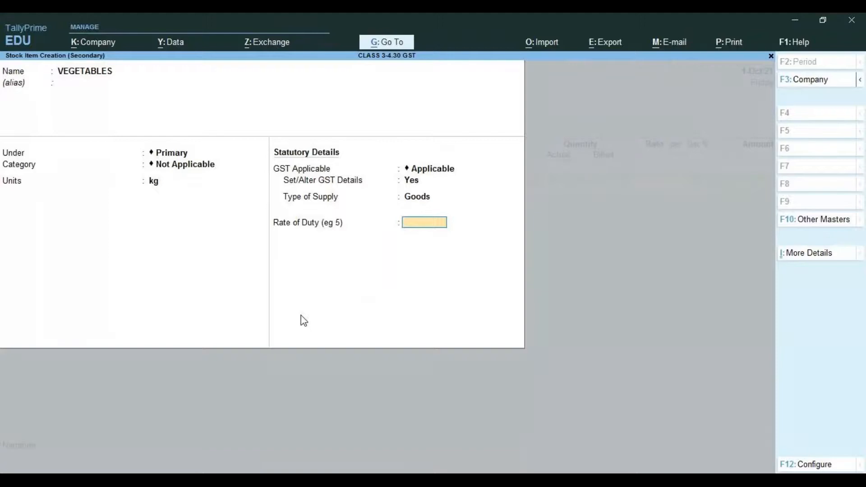
# Step: Save the VEGETABLES item with no rate of duty and leave its description in the voucher blank
pyautogui.press('Return')
pyautogui.press('Return')
pyautogui.press('Return')
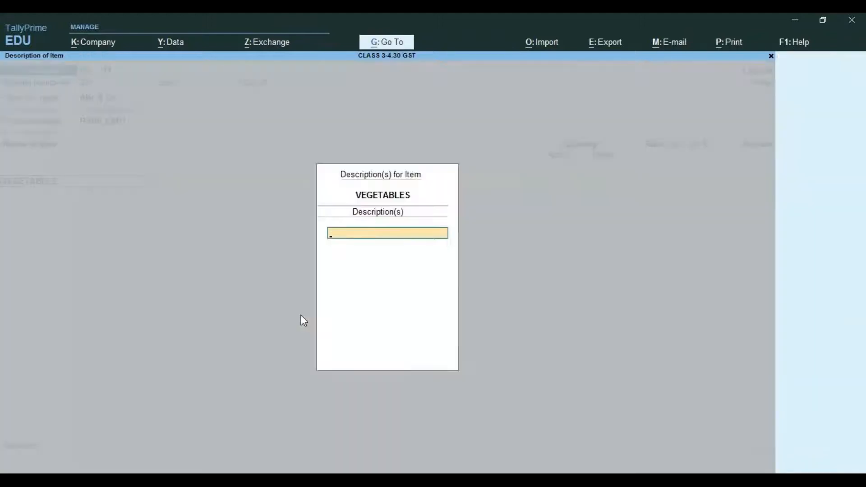
pyautogui.press('Return')
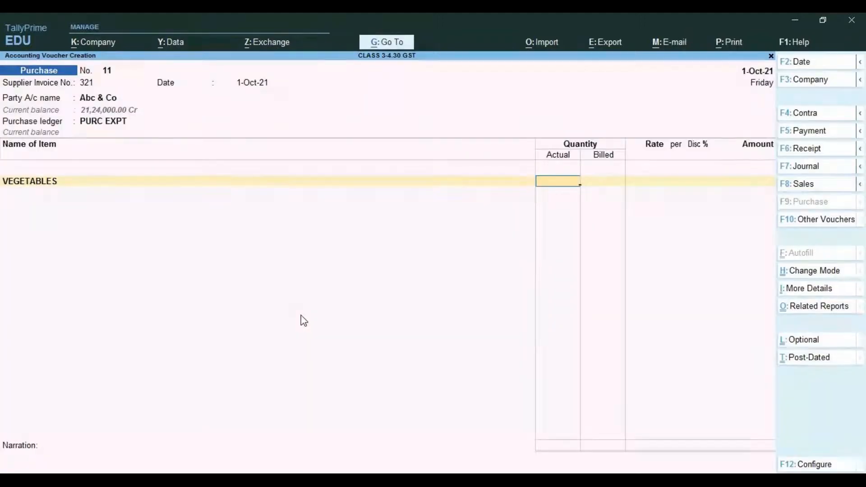
# Step: Enter VEGETABLES with an actual quantity of 100 kg, a billed quantity of 90 kg, a rate of 50 per kg and no discount
pyautogui.write('100')
pyautogui.press('Return')
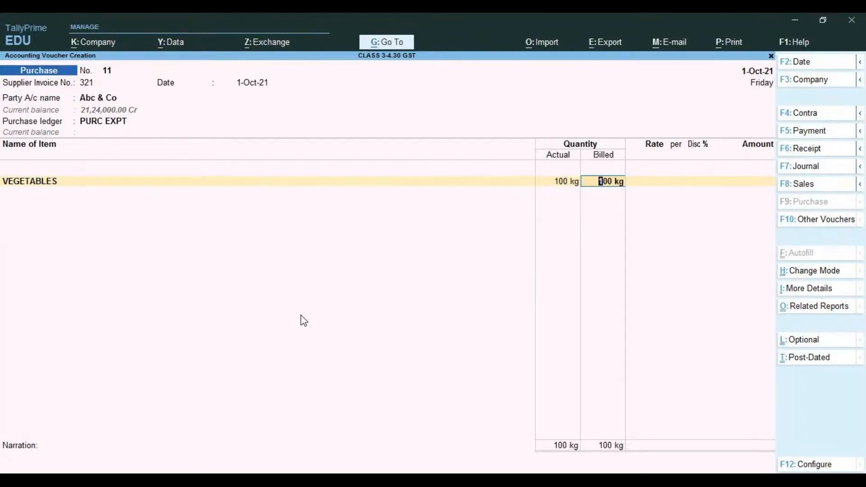
pyautogui.write('90')
pyautogui.press('Return')
pyautogui.write('5')
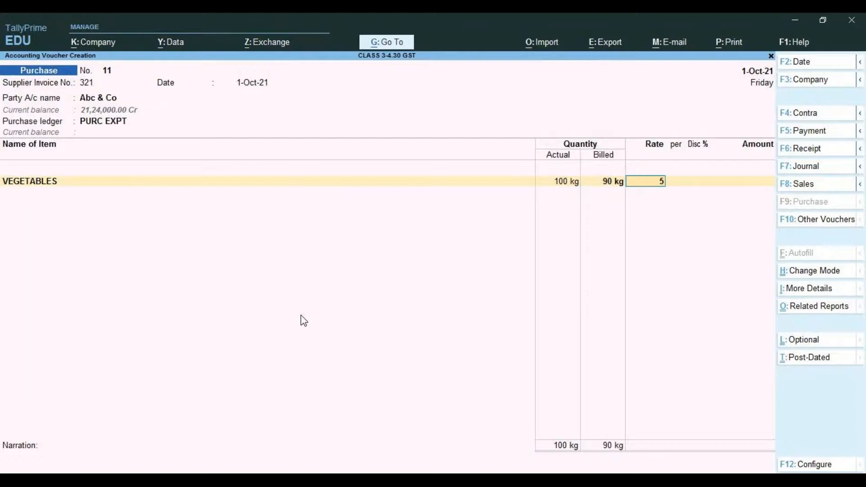
pyautogui.write('0')
pyautogui.press('Return')
pyautogui.press('Return')
pyautogui.press('Return')
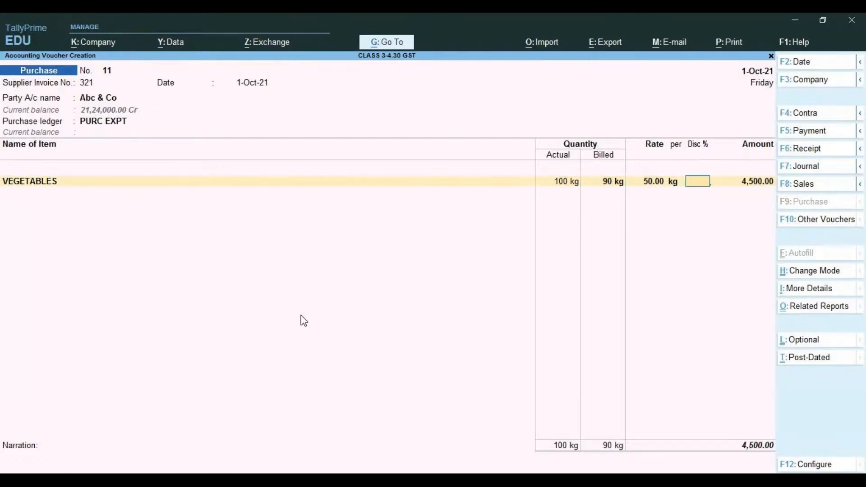
pyautogui.press('Return')
pyautogui.press('Return')
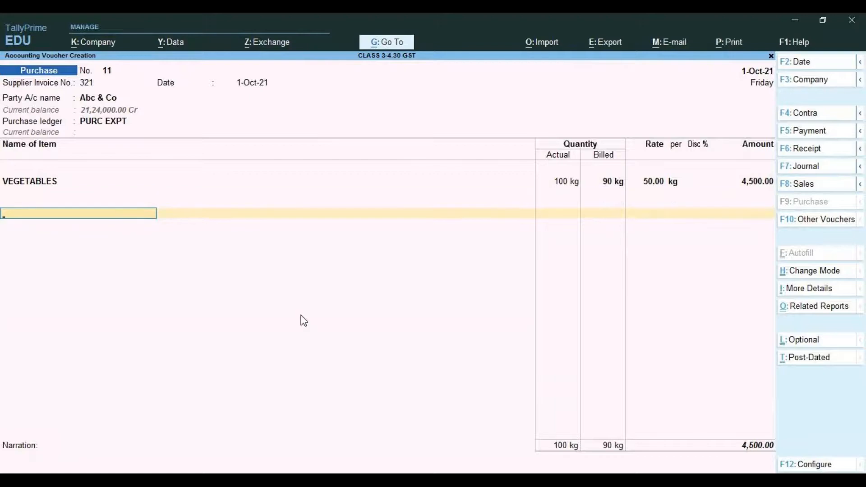
pyautogui.press('Down')
pyautogui.press('Down')
pyautogui.press('Down')
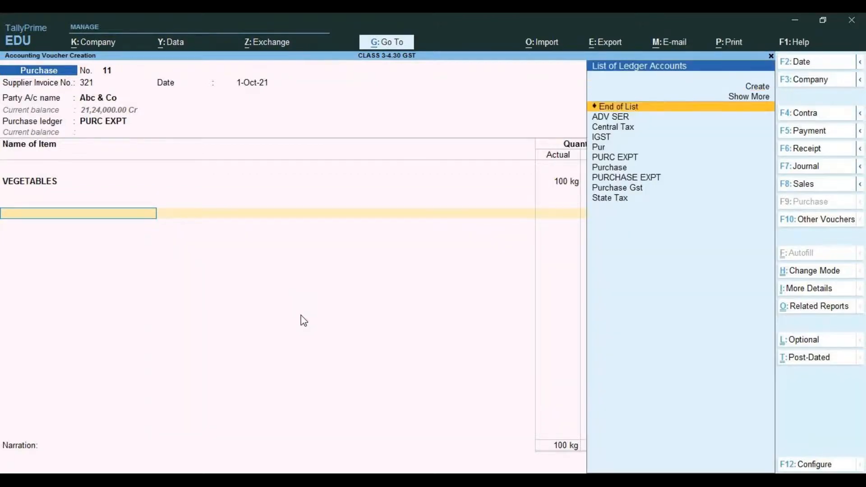
pyautogui.press('Return')
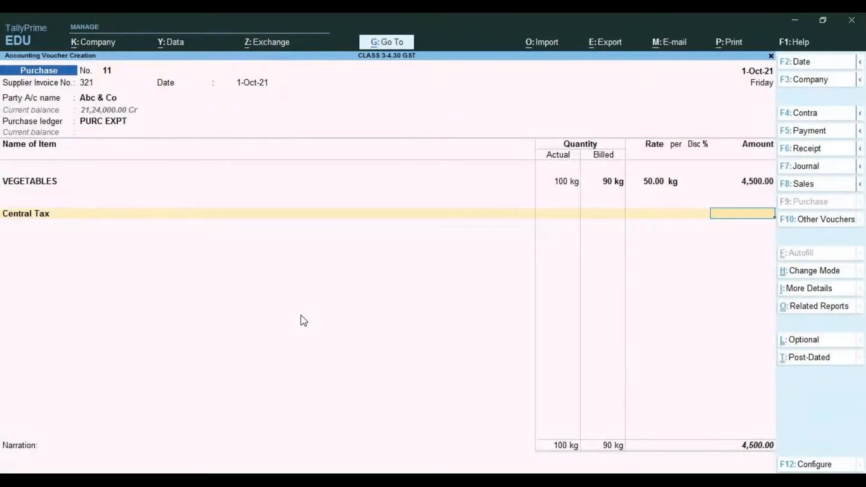
pyautogui.press('BackSpace')
# Step: End the voucher's additional ledger entries with End of List, without any tax ledger, and confirm the total
pyautogui.press('Up')
pyautogui.press('Up')
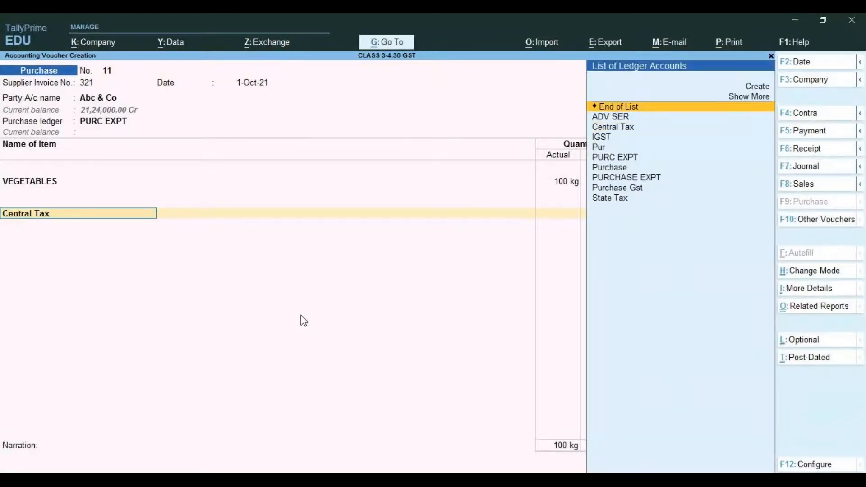
pyautogui.press('Return')
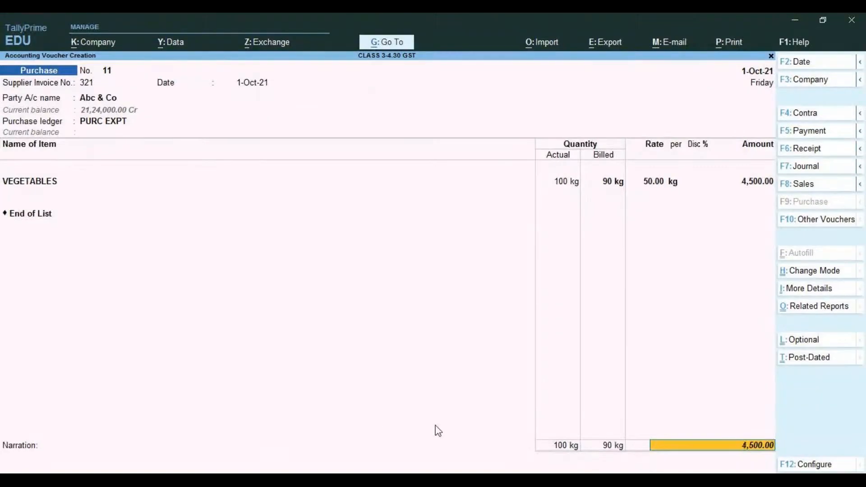
pyautogui.press('Return')
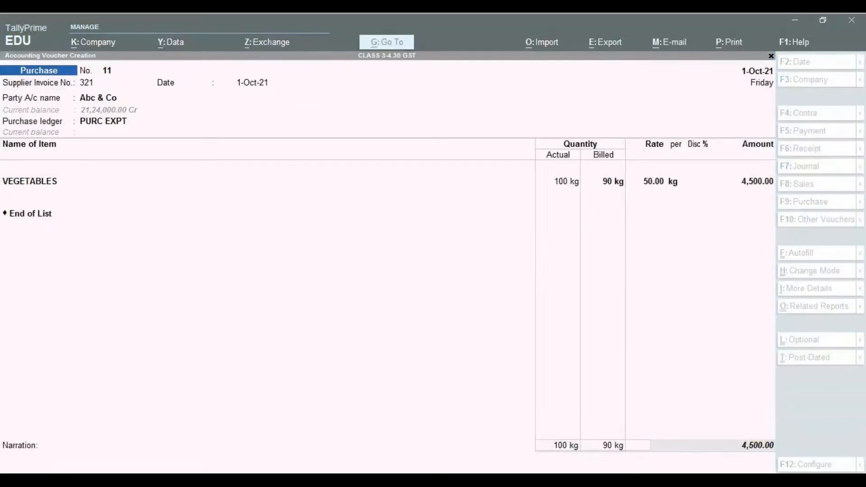